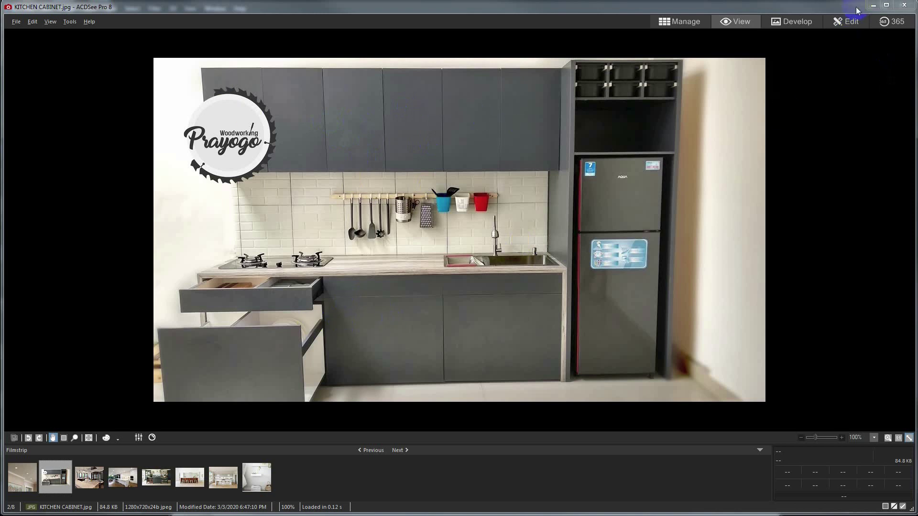
Minimize ACDSee Pro 8 so the Photoshop SmudgesLarge003 texture document is visible
click(873, 6)
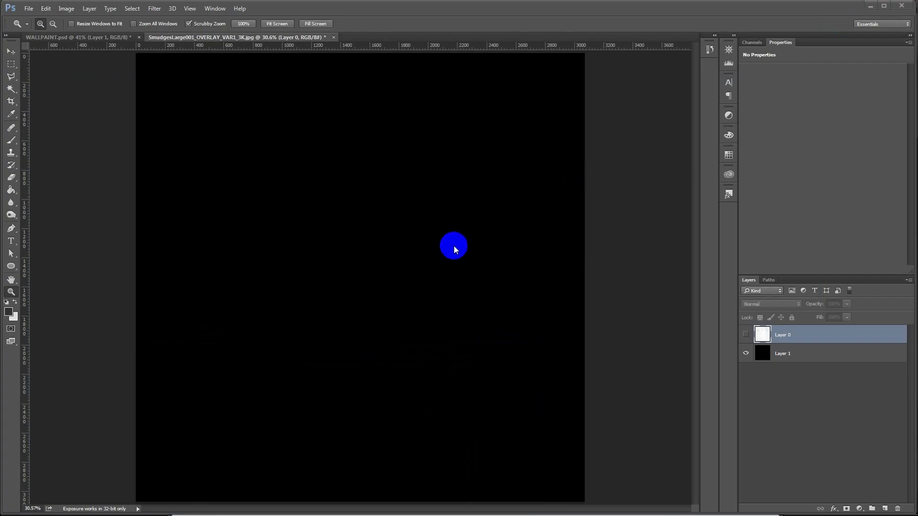
Fill Layer 1 with a dark grey foreground colour
click(764, 358)
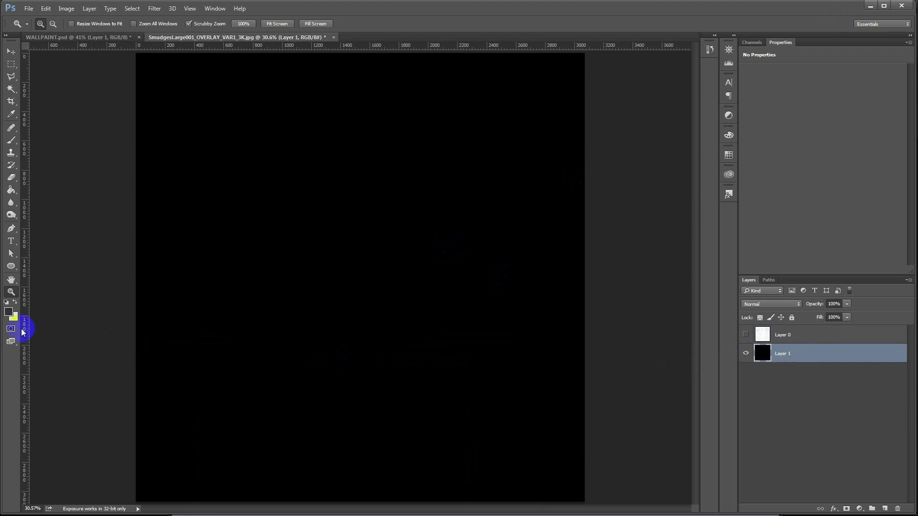
click(8, 313)
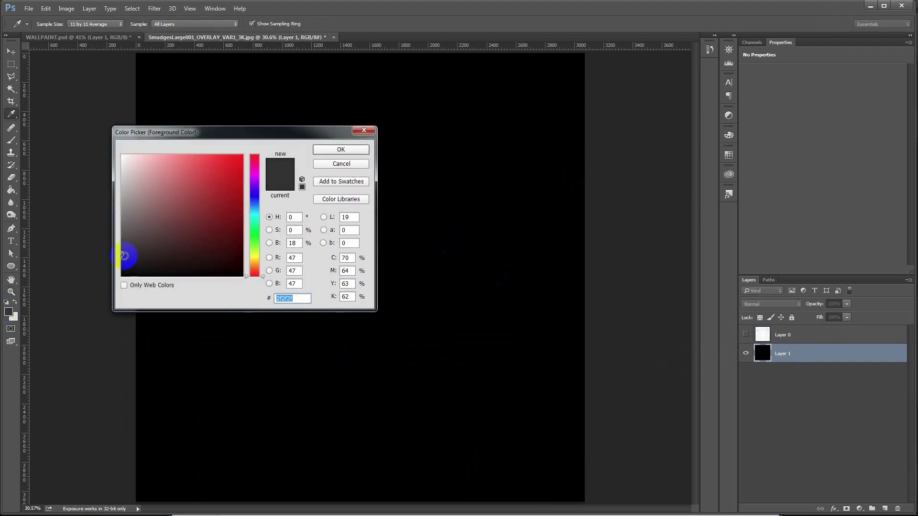
drag(124, 256, 122, 252)
click(336, 165)
key(z)
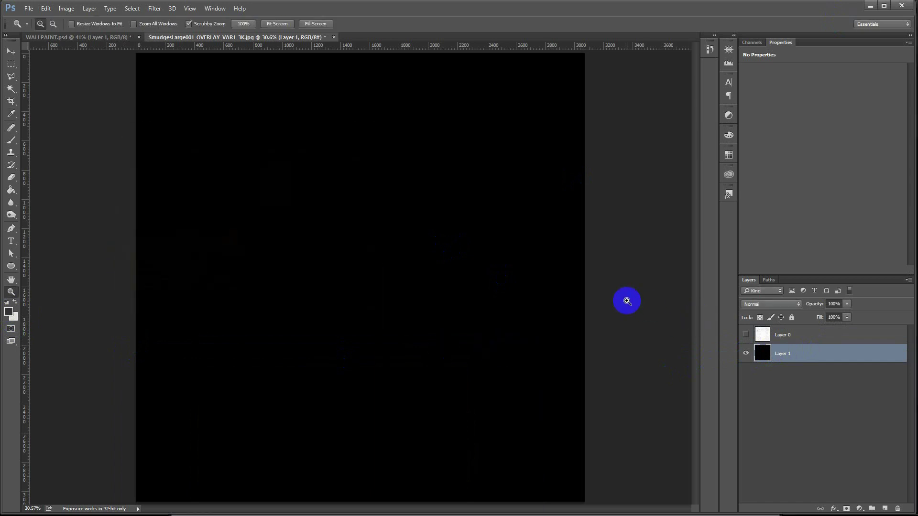
key(alt+BackSpace)
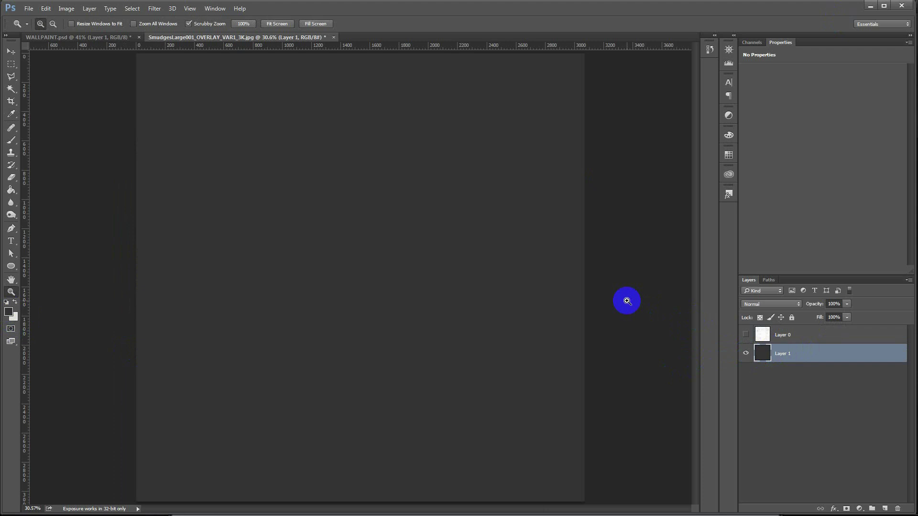
Refill Layer 1 with an even darker, near-black grey
click(8, 312)
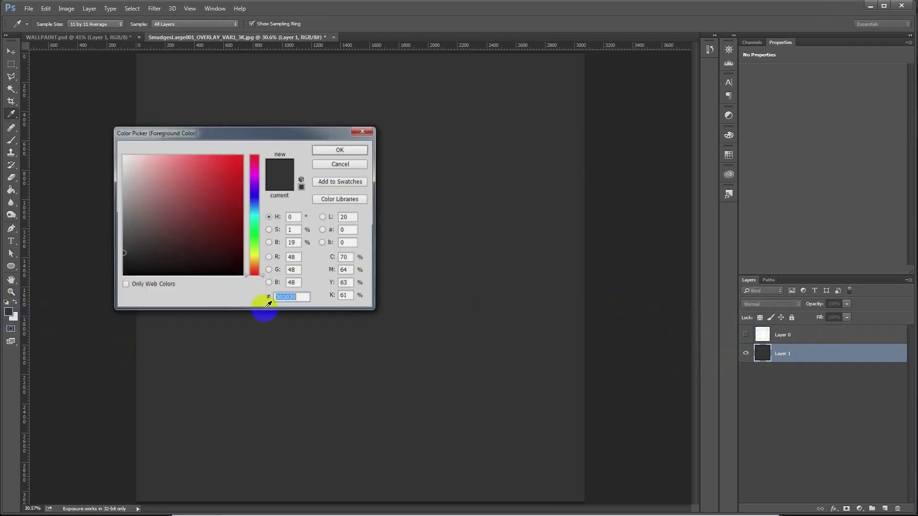
click(116, 264)
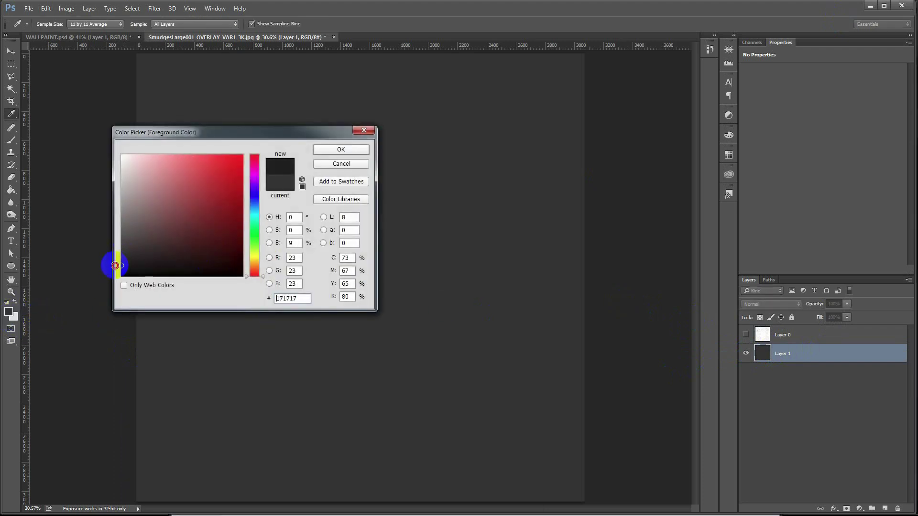
click(341, 149)
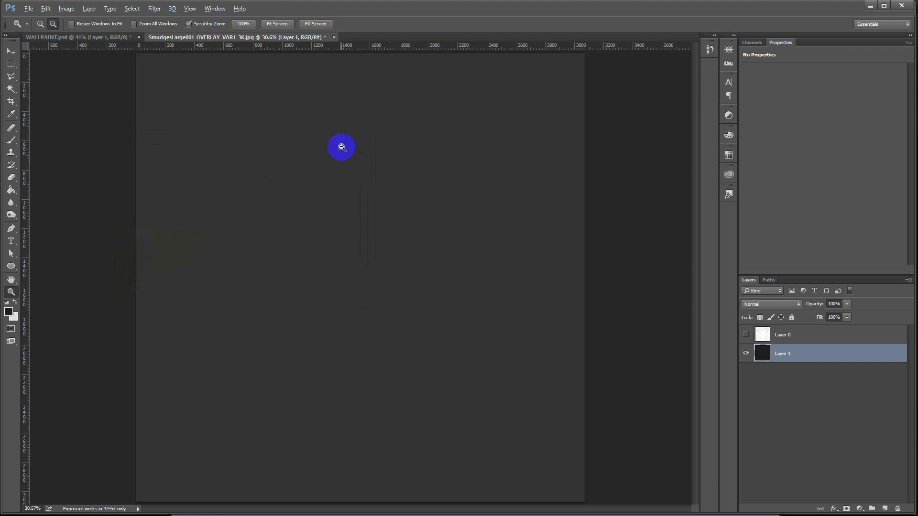
key(alt+BackSpace)
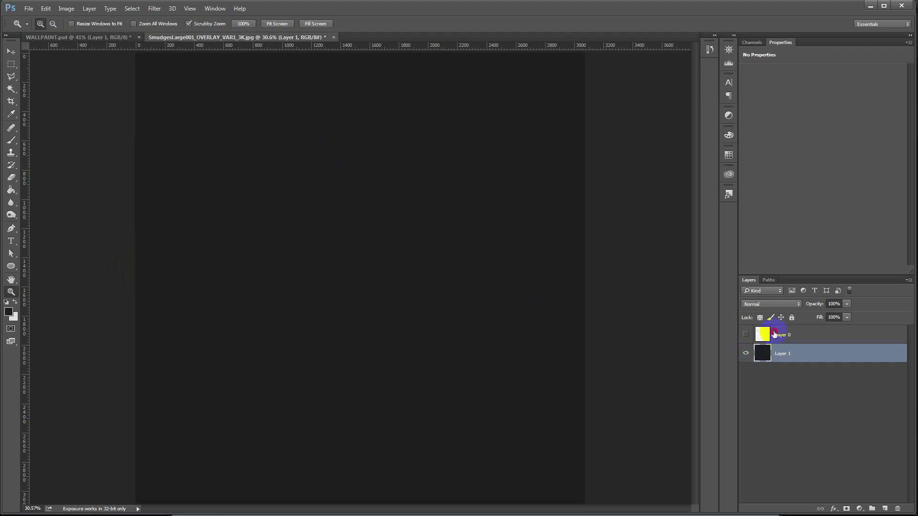
click(774, 333)
Turn on Layer 0's smudge texture and set its opacity to 10%
click(746, 335)
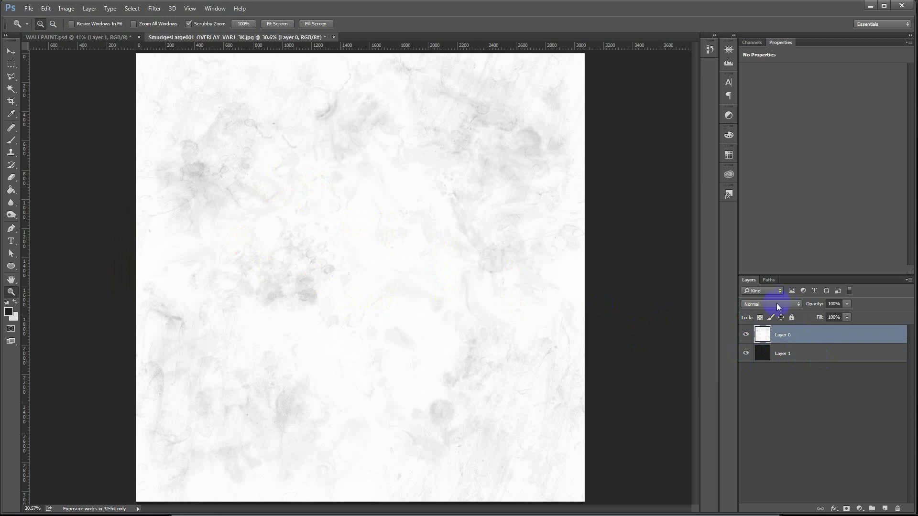
click(829, 304)
text(10)
key(Return)
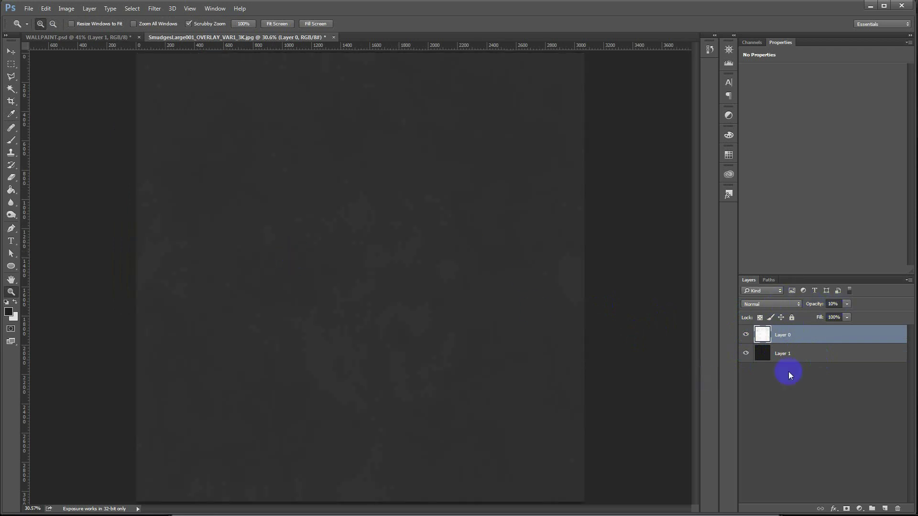
click(779, 356)
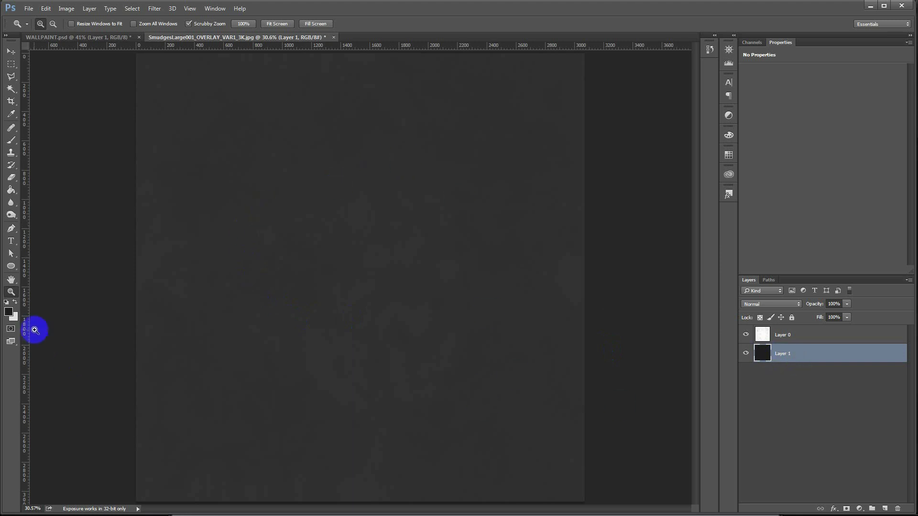
Fill Layer 1 with the near-black colour #0a0a0a
click(9, 314)
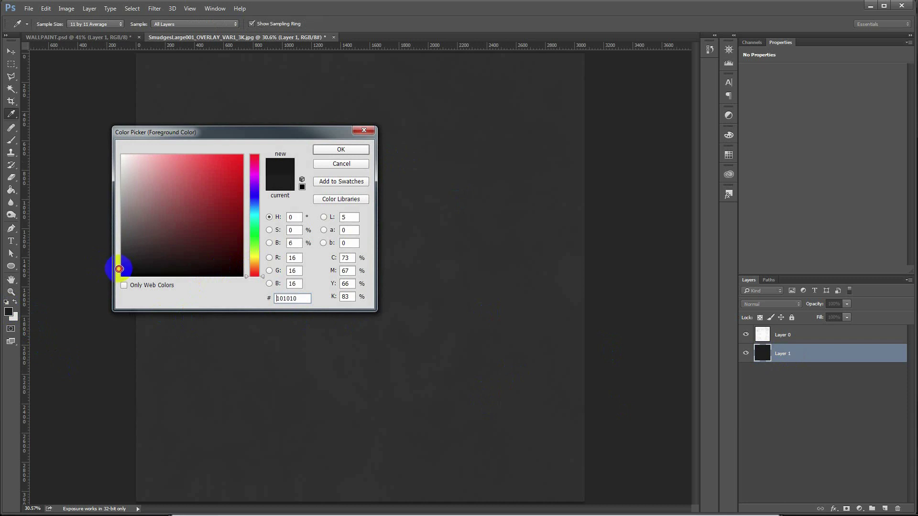
click(323, 148)
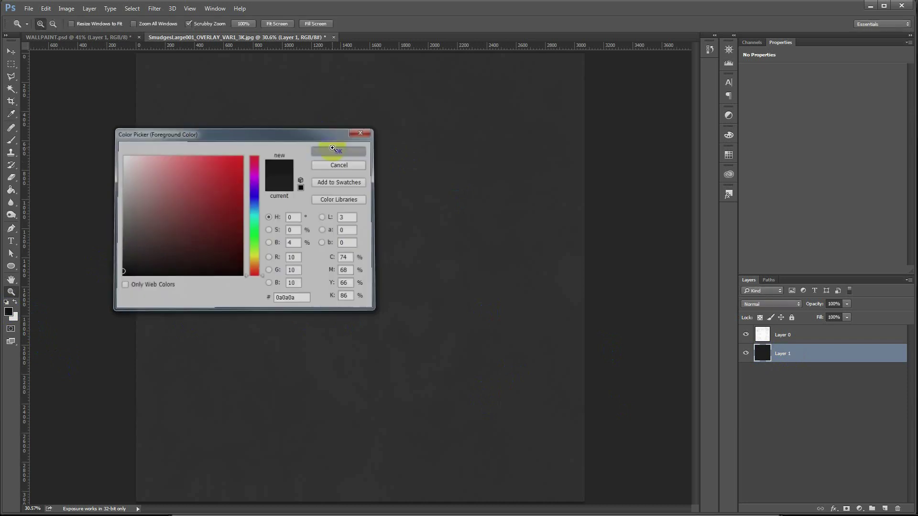
key(z)
key(alt+BackSpace)
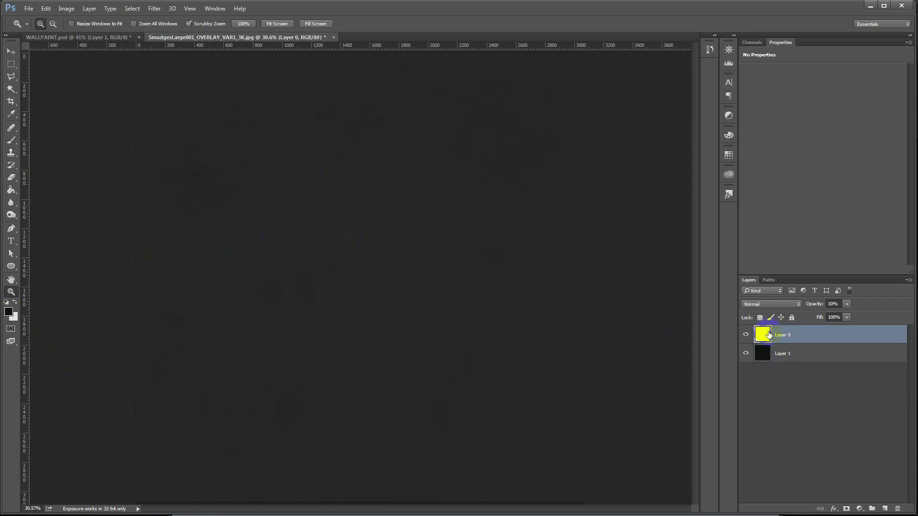
Lower the smudge Layer 0 opacity to 5%
drag(763, 335, 771, 347)
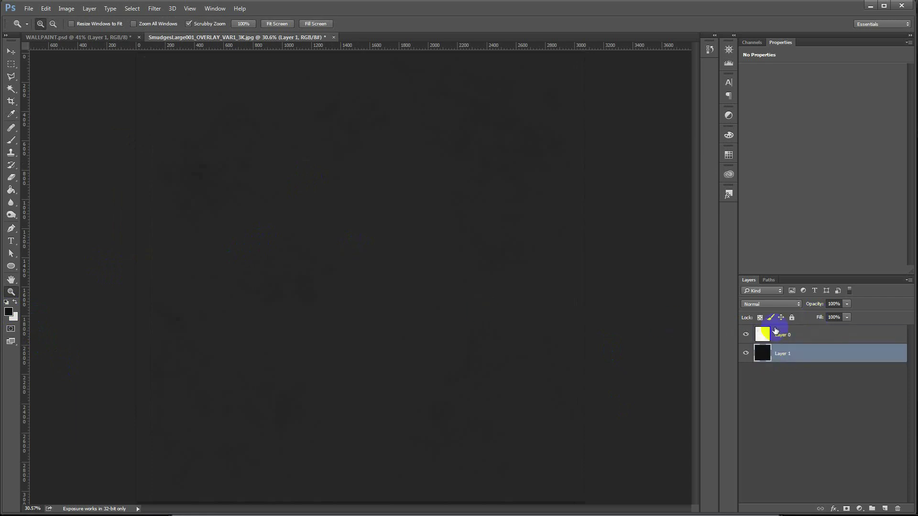
click(775, 330)
key(1)
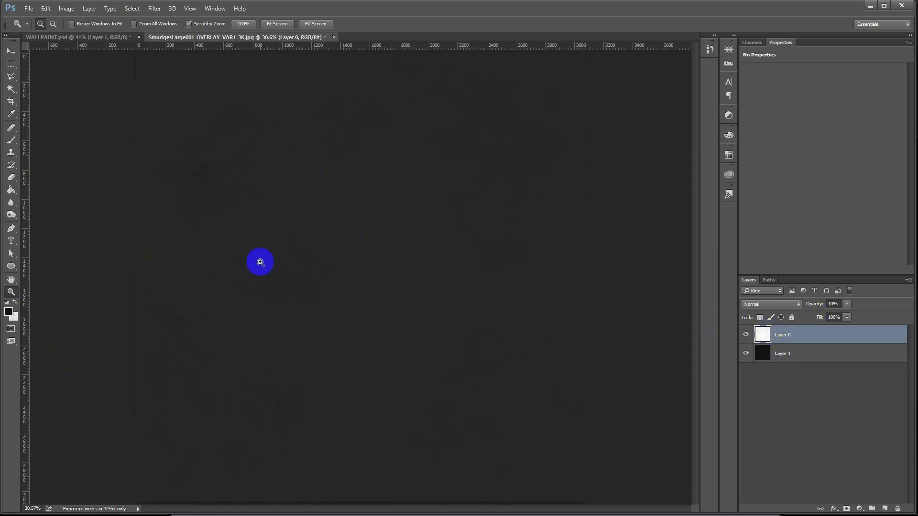
click(762, 331)
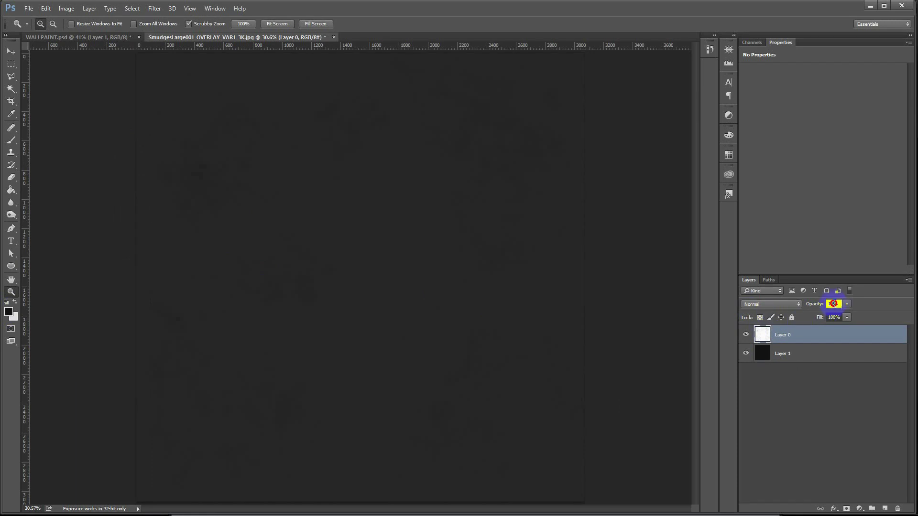
text(5)
key(Return)
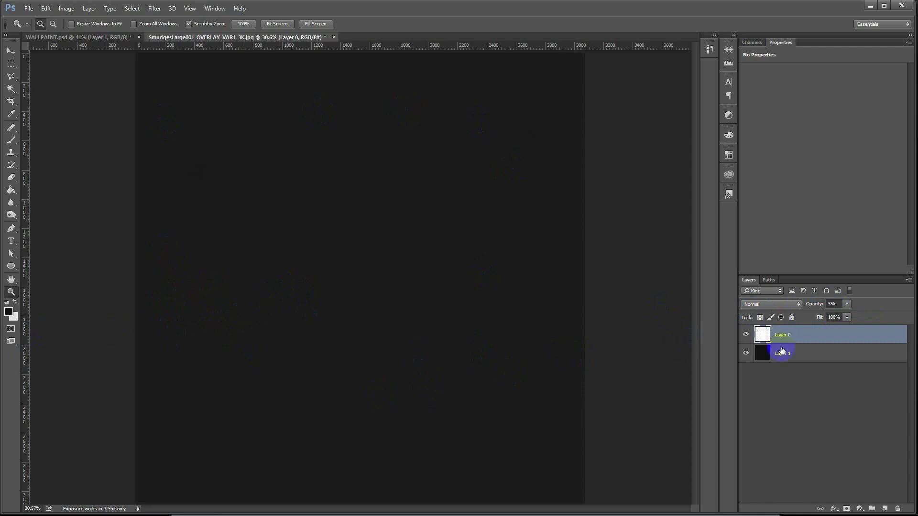
Sample the base colour from Layer 1 and confirm it in the Color Picker
click(767, 354)
key(i)
click(385, 355)
click(8, 312)
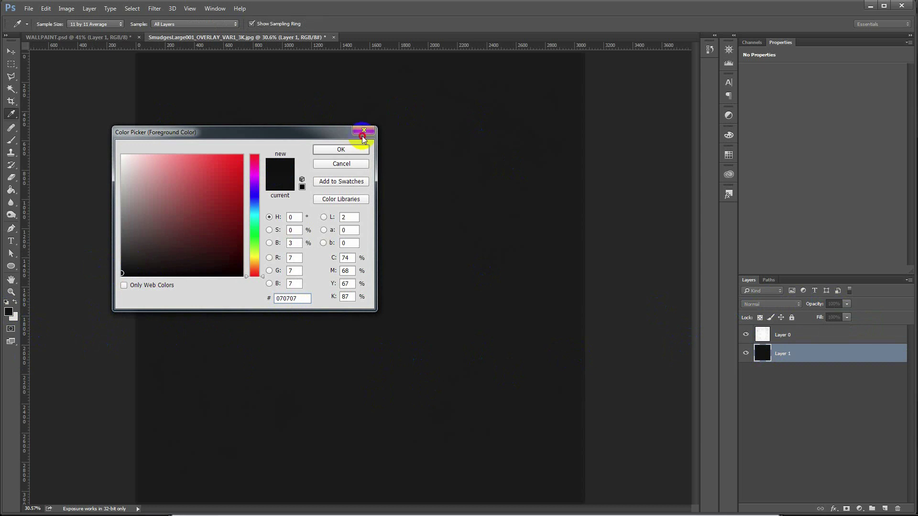
click(349, 148)
key(z)
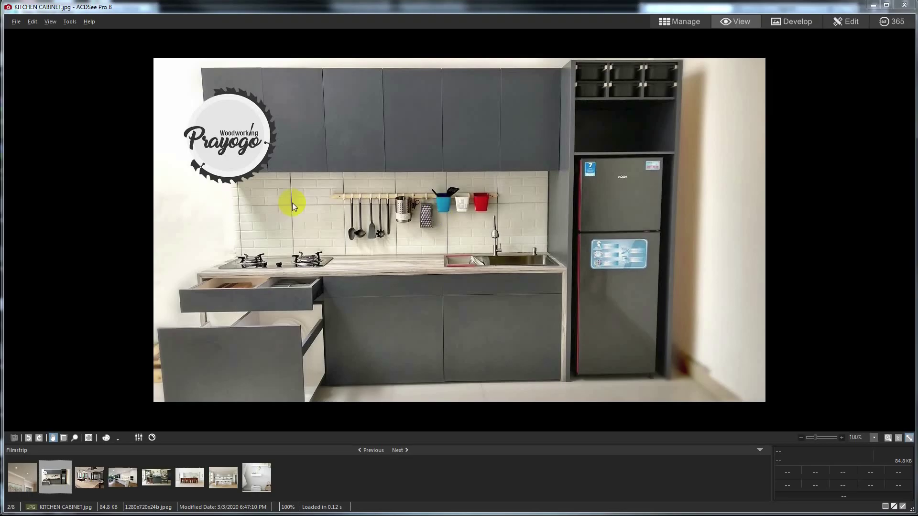
Add a CoronaMtl node in the Slate Editor and name it 'kitchen cabinet'
click(873, 5)
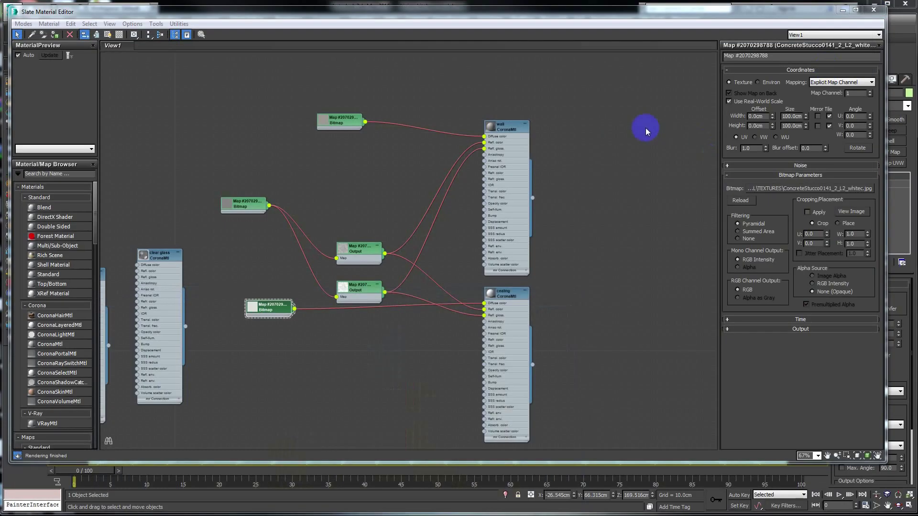
middle_drag(570, 201, 209, 247)
right_click(349, 134)
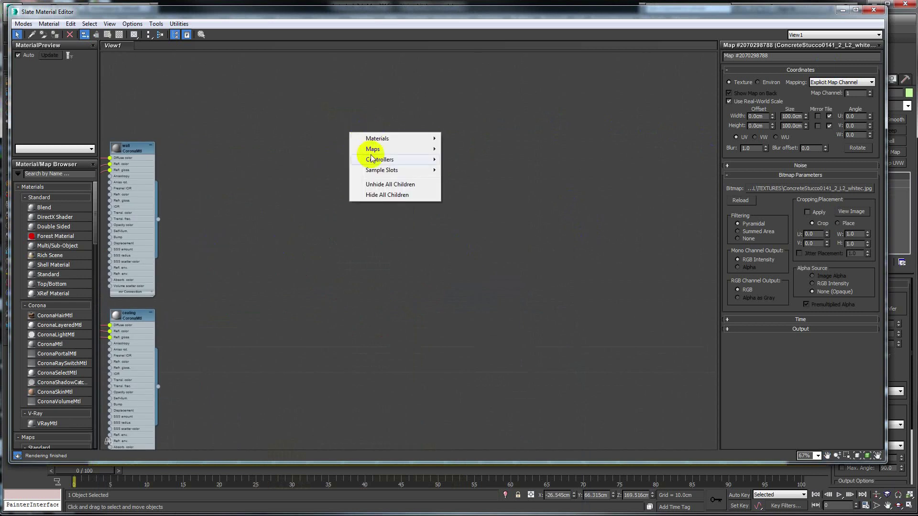
mouse_move(464, 148)
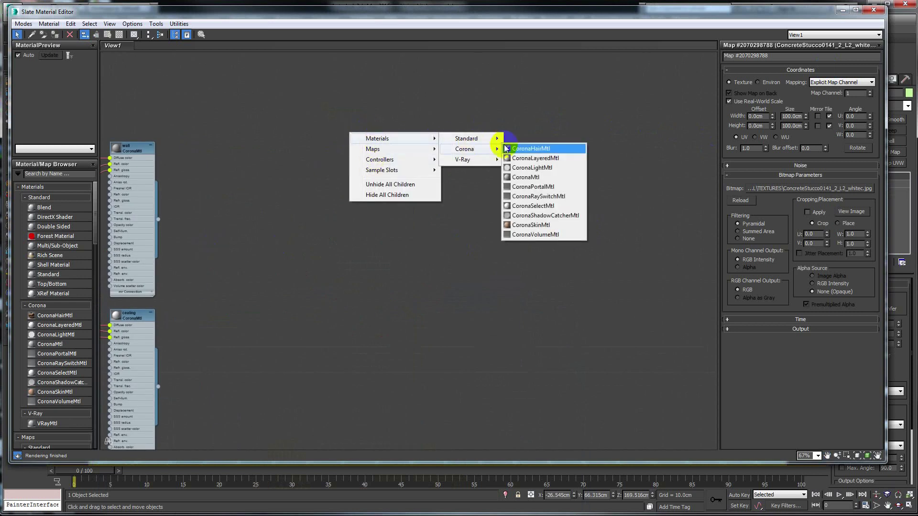
click(525, 177)
click(351, 130)
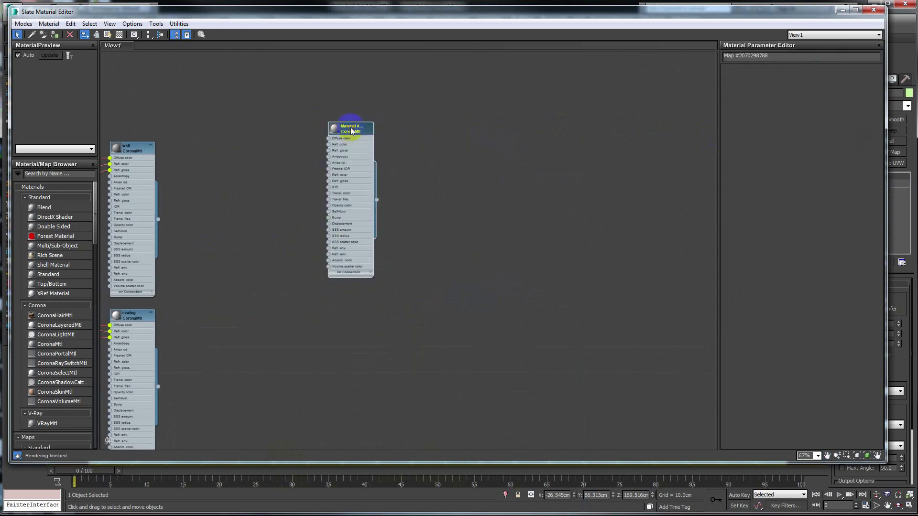
double_click(351, 131)
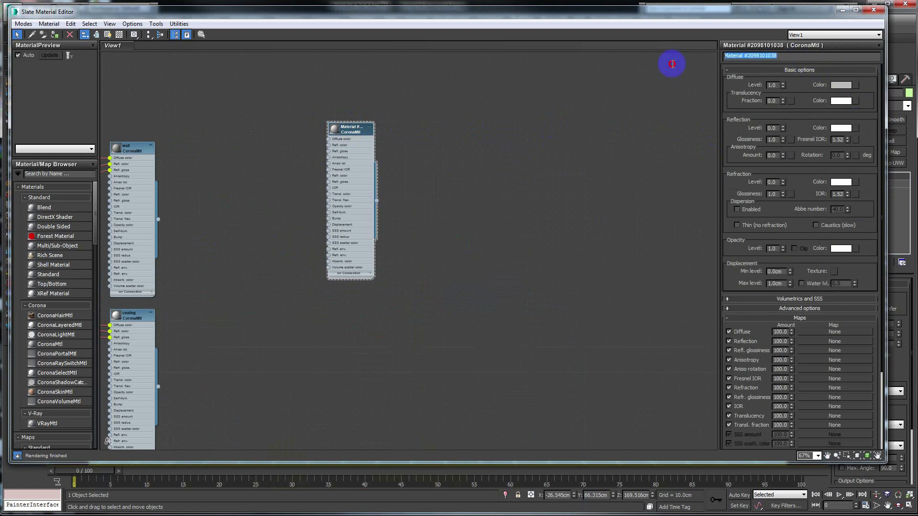
text(kitchen cabinet)
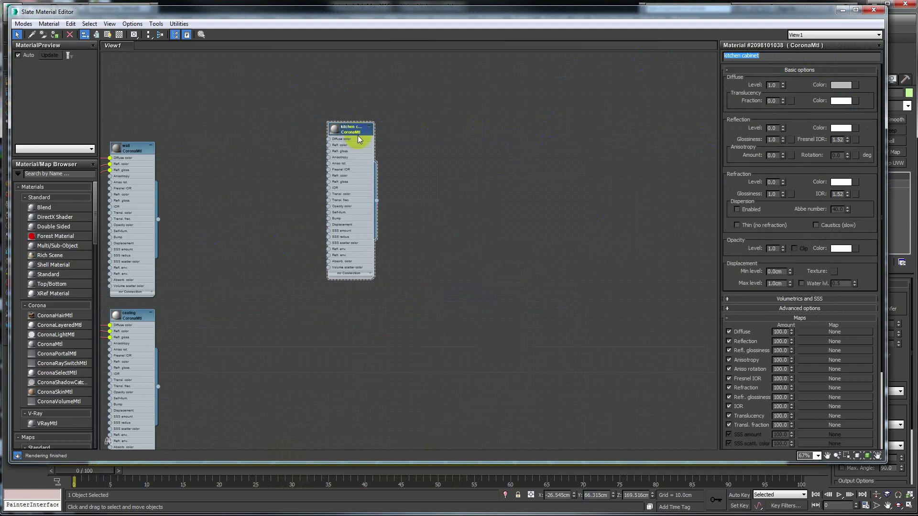
Wire a kitchen cabinet.jpg Bitmap node into the material's Diffuse color
drag(361, 136, 411, 135)
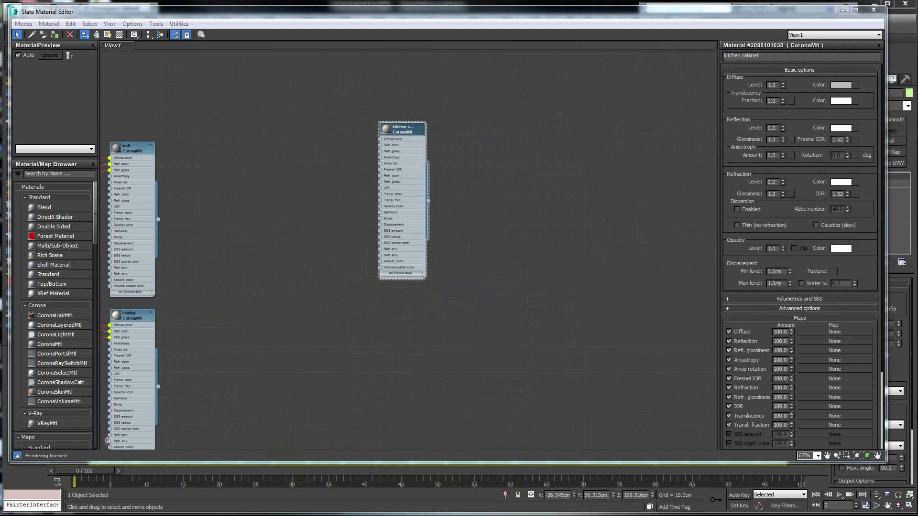
mouse_move(164, 135)
mouse_down()
mouse_move(191, 125)
mouse_move(380, 139)
mouse_up()
drag(178, 125, 268, 122)
right_click(384, 128)
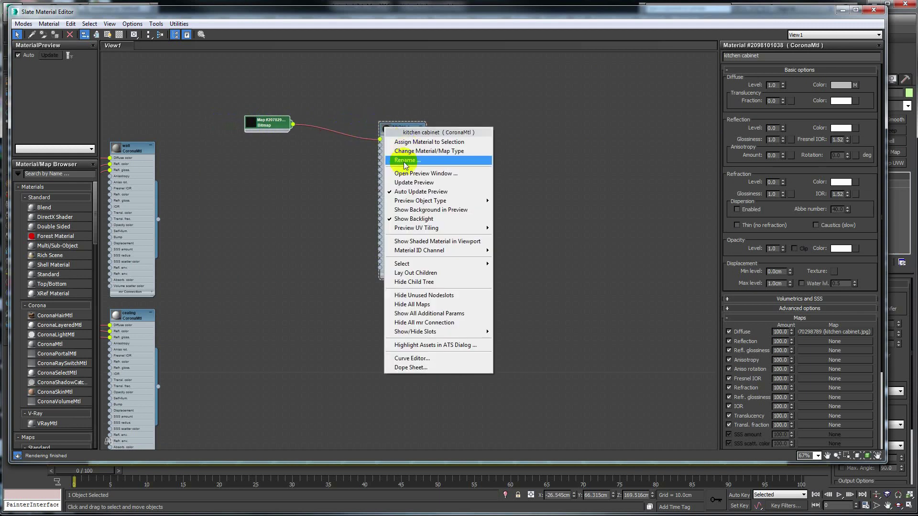
Open an enlarged preview window of the kitchen cabinet material and reposition the nodes
click(411, 173)
mouse_move(388, 170)
mouse_down()
mouse_move(156, 151)
mouse_move(136, 136)
mouse_up()
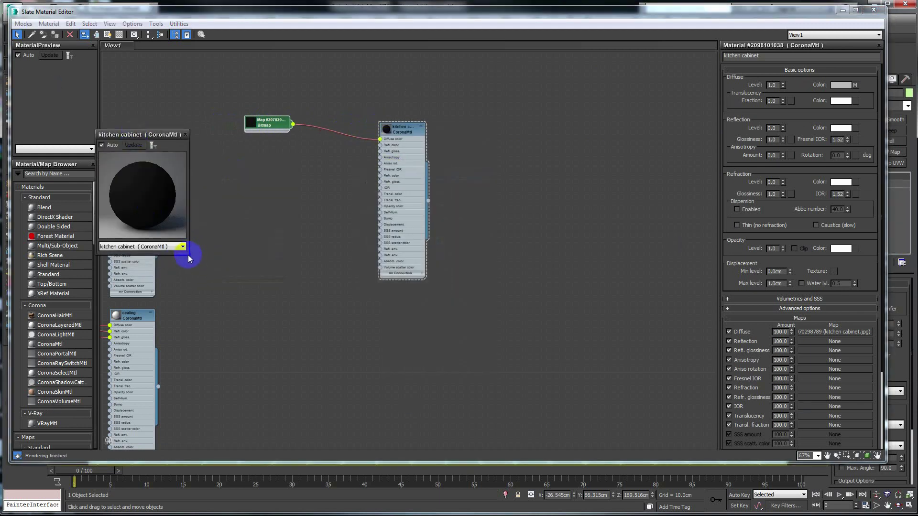
mouse_move(187, 254)
mouse_down()
mouse_move(355, 418)
mouse_move(331, 410)
mouse_up()
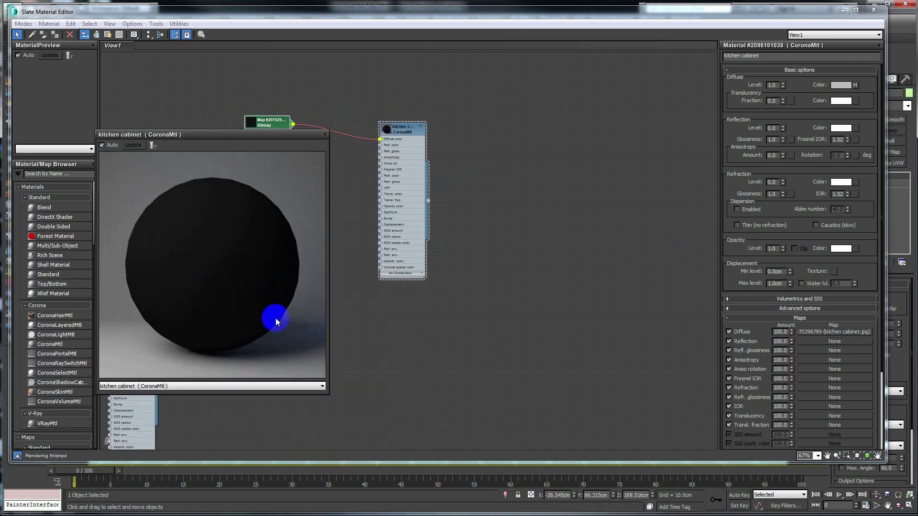
drag(404, 129, 526, 104)
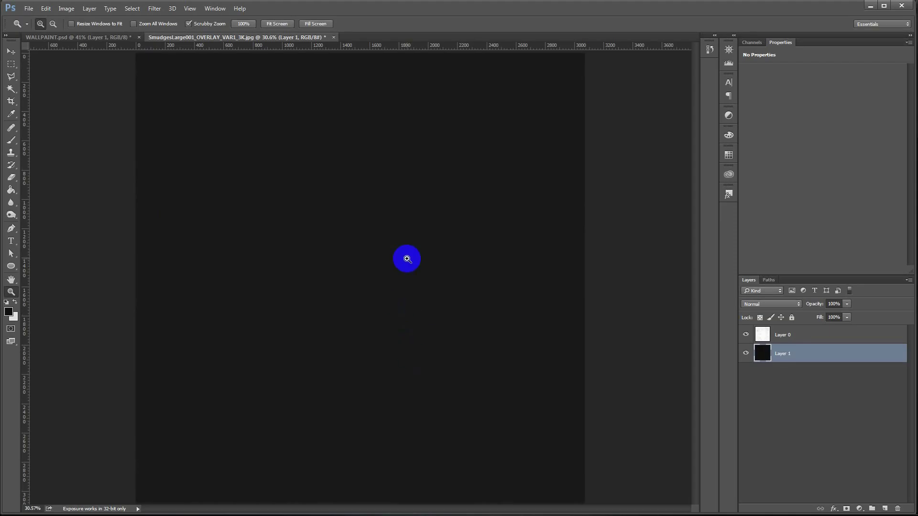
Refill Layer 1 with the slightly lighter near-black #161616
click(8, 311)
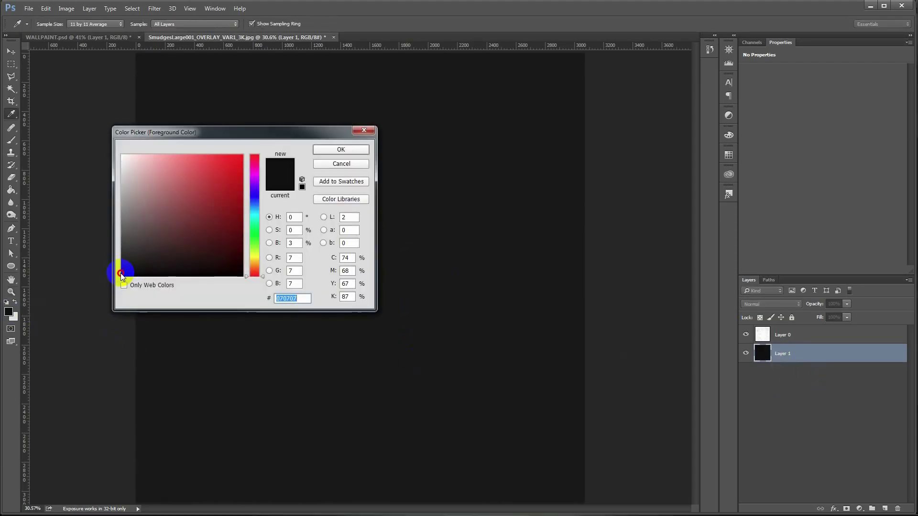
click(121, 271)
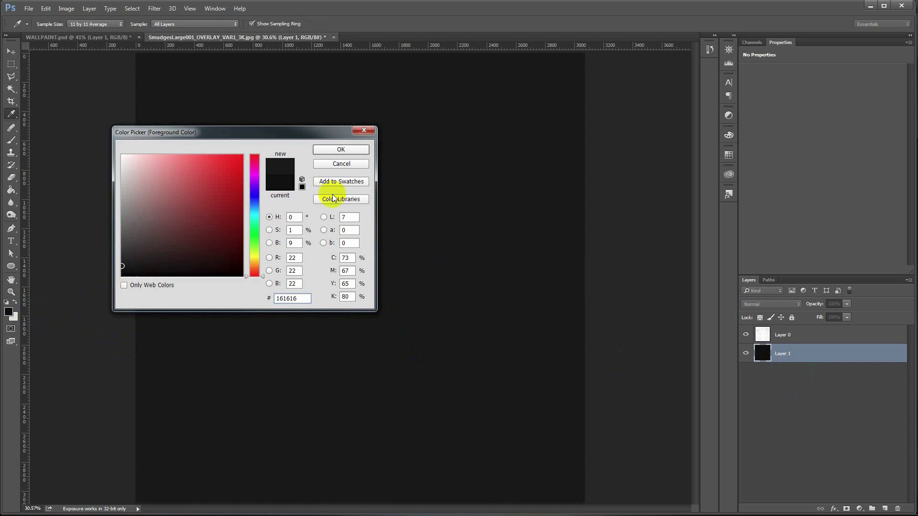
click(341, 149)
key(z)
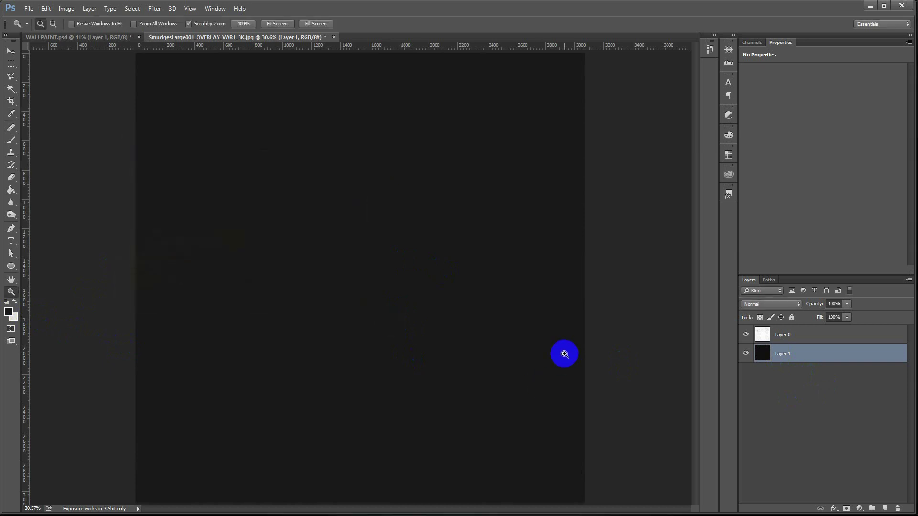
key(alt+BackSpace)
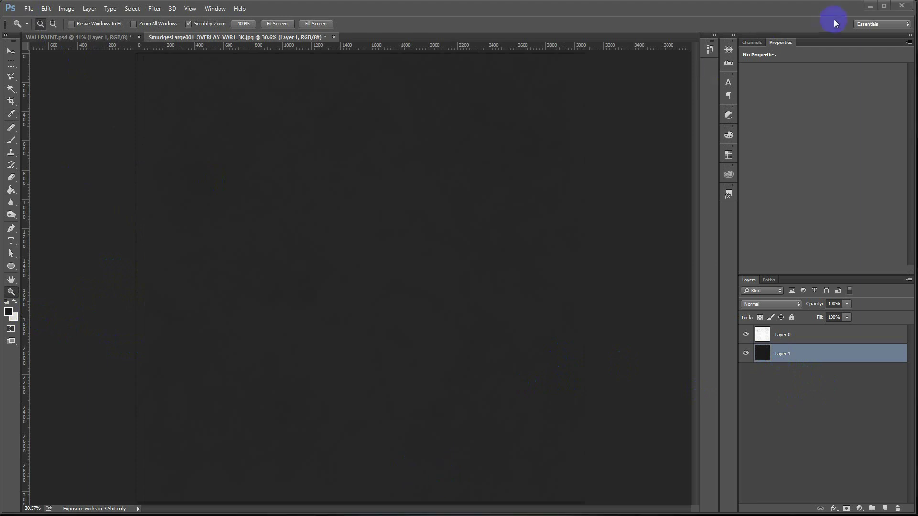
Reload the edited kitchen cabinet.jpg into the diffuse Bitmap node
click(870, 7)
drag(230, 129, 314, 116)
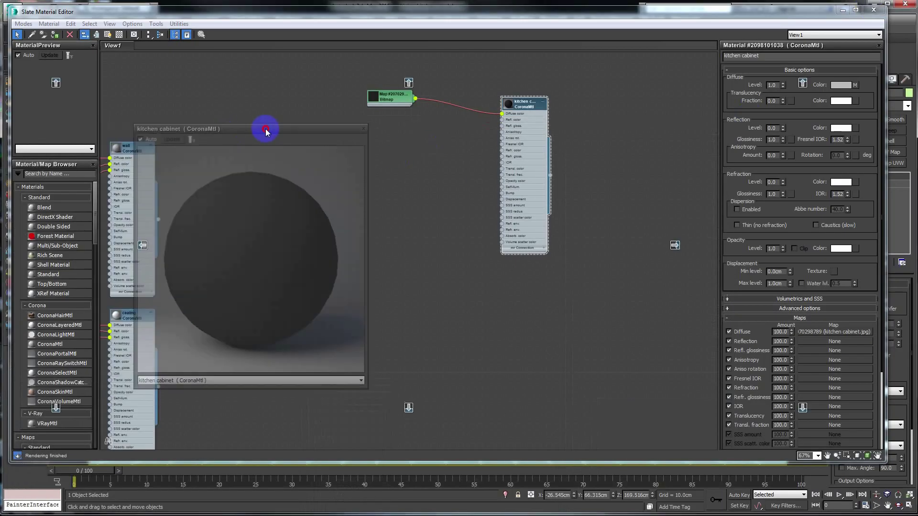
double_click(386, 99)
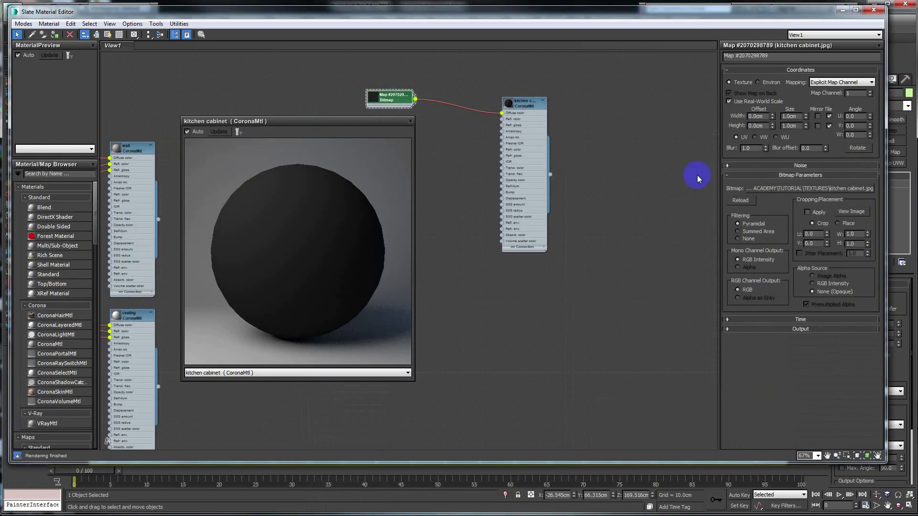
click(741, 201)
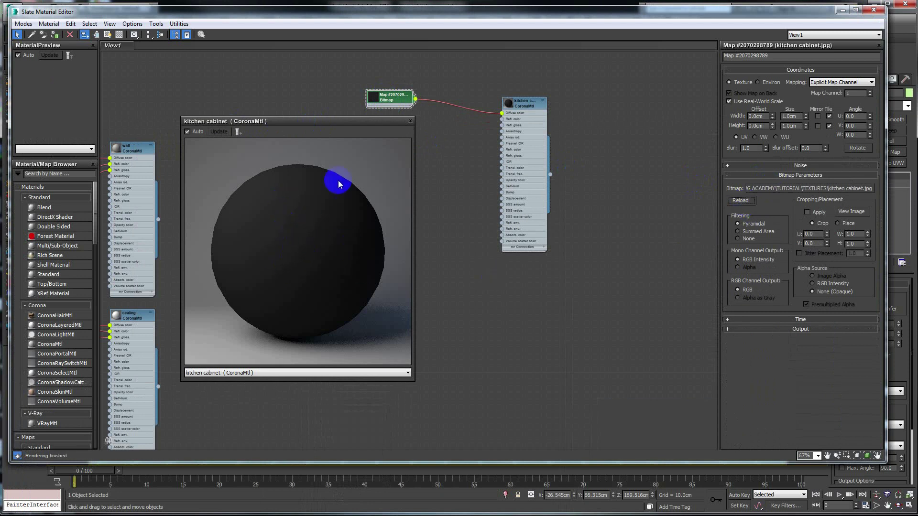
click(801, 189)
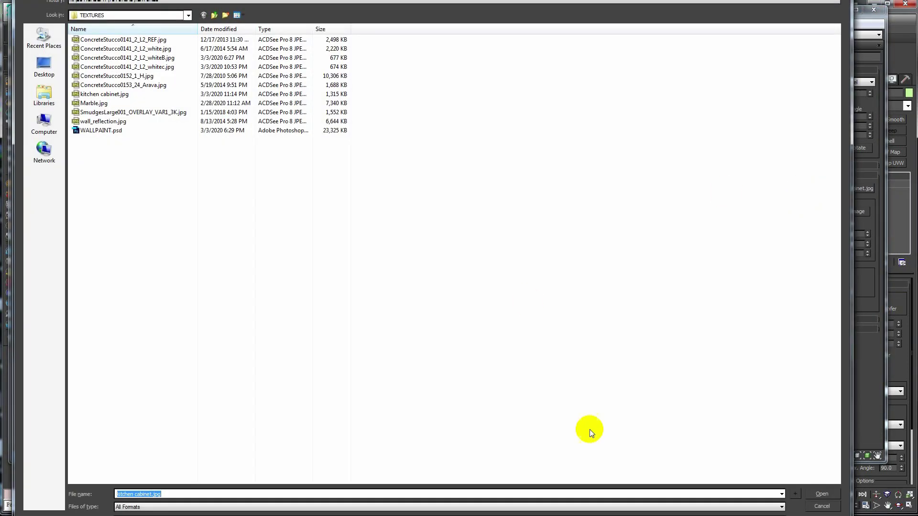
double_click(125, 98)
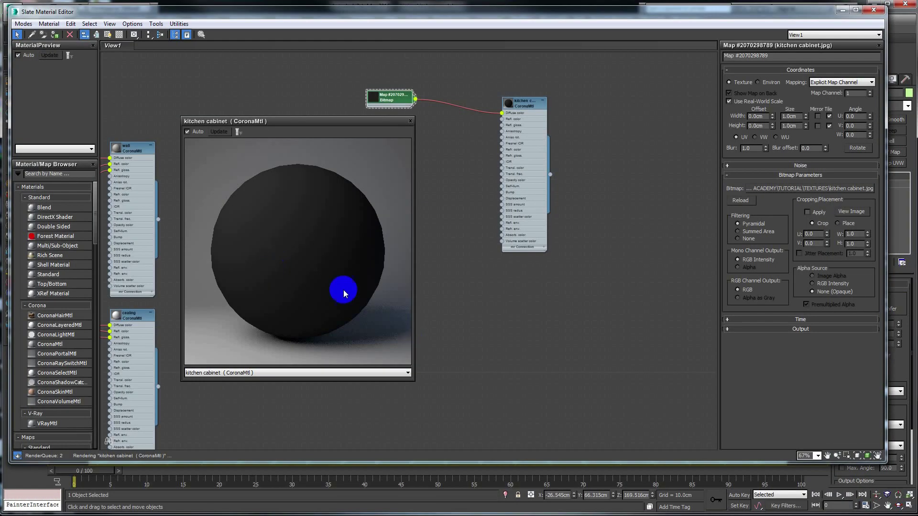
Rearrange the nodes and drag out the Diffuse link to insert a map
drag(392, 95, 335, 82)
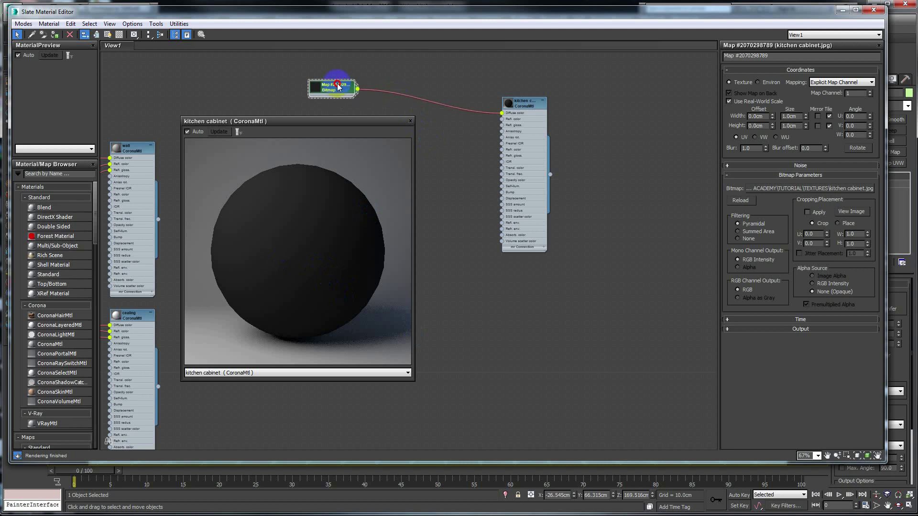
drag(341, 125, 321, 125)
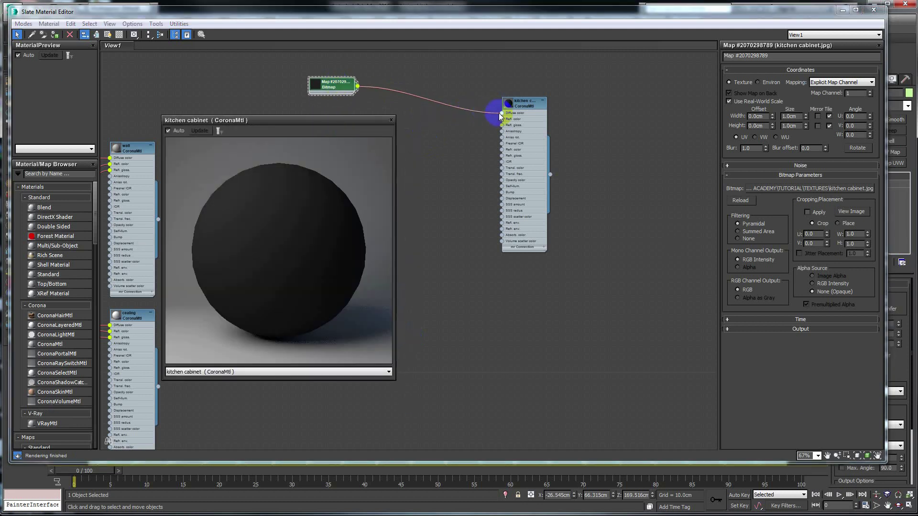
mouse_move(502, 116)
mouse_down()
mouse_move(346, 97)
mouse_move(393, 106)
mouse_up()
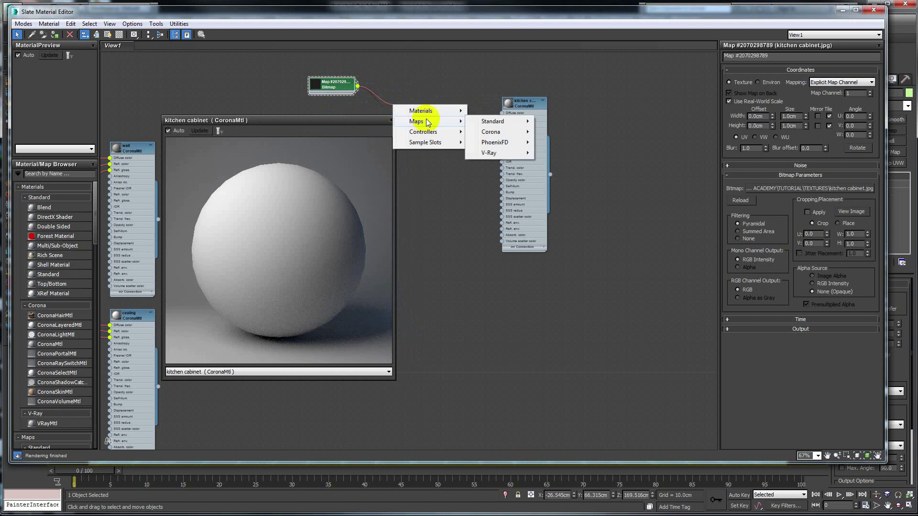
mouse_move(492, 122)
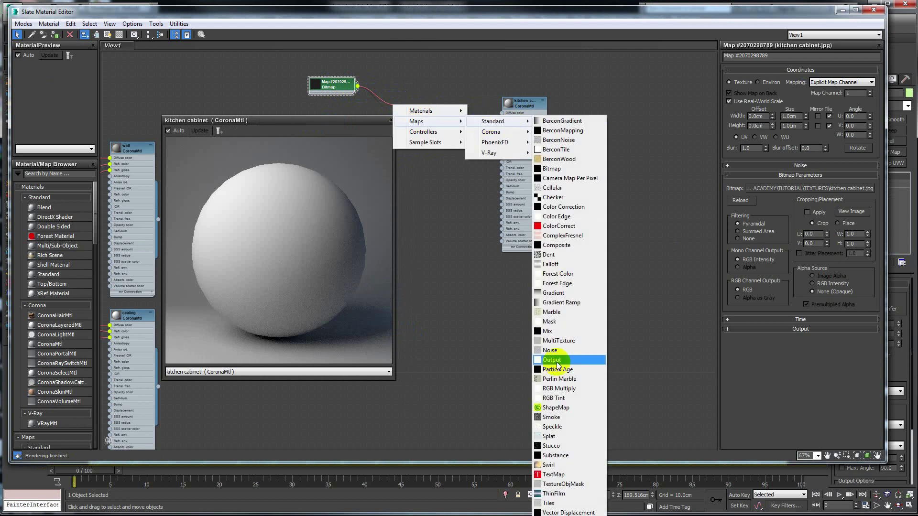
Insert an Output map into the diffuse link, testing RGB Level 2 then keeping 1.0
click(557, 365)
drag(416, 108, 501, 116)
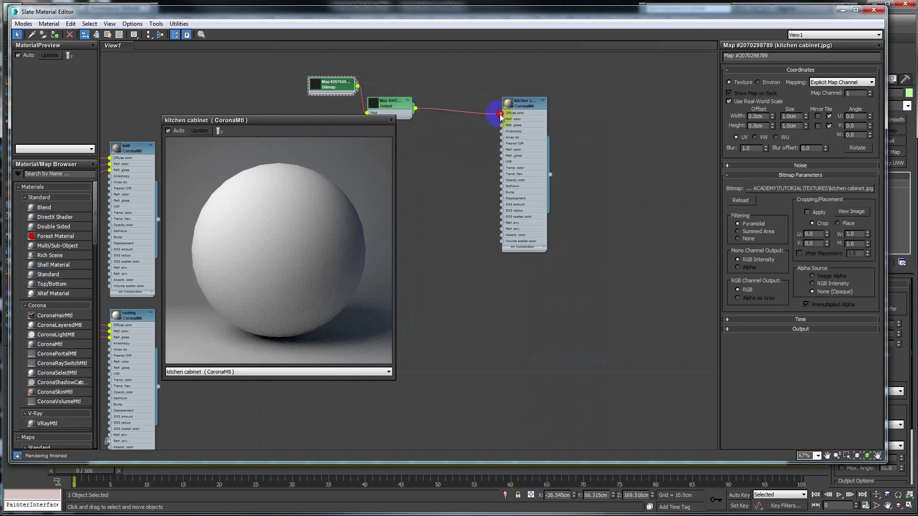
double_click(389, 106)
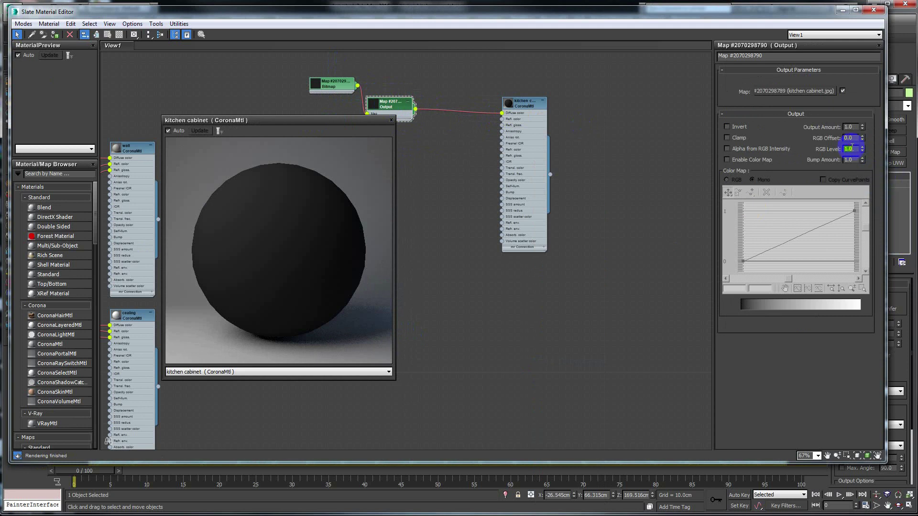
text(2)
key(Return)
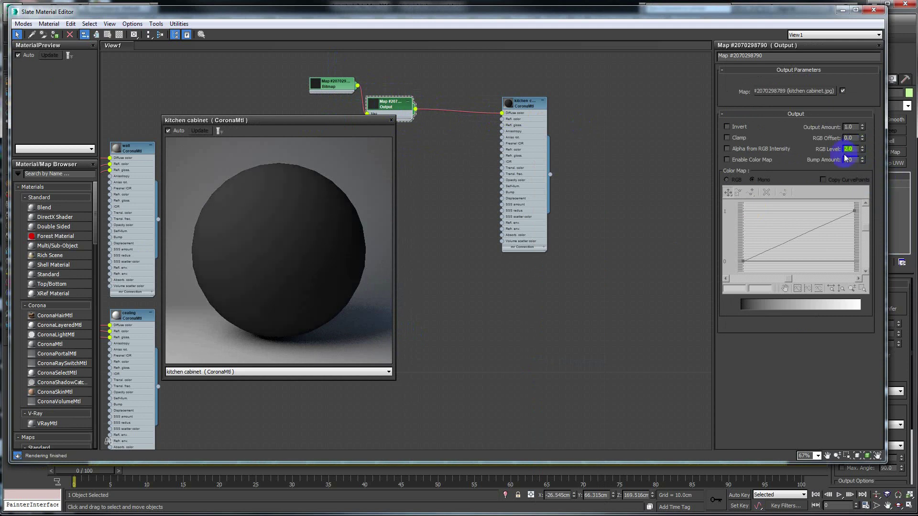
text(1)
key(Return)
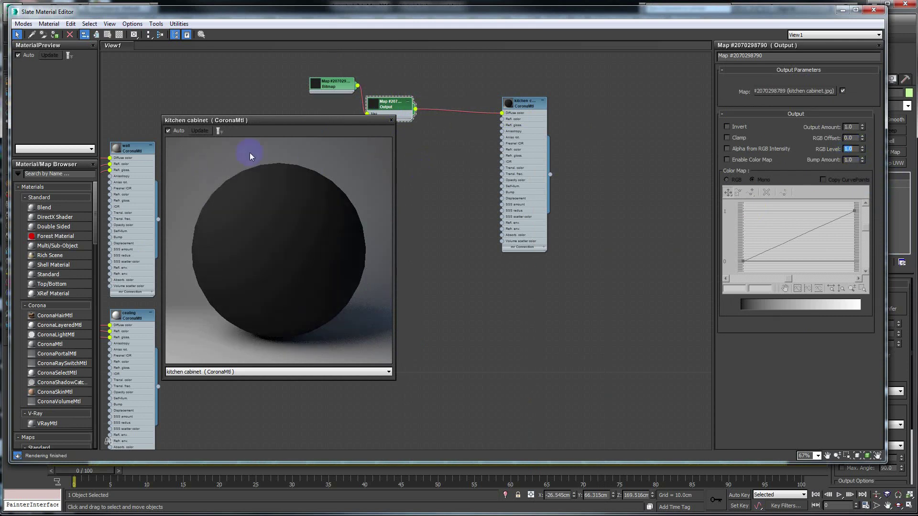
Tidy the node chain leftward and reopen an enlarged material preview window
click(391, 120)
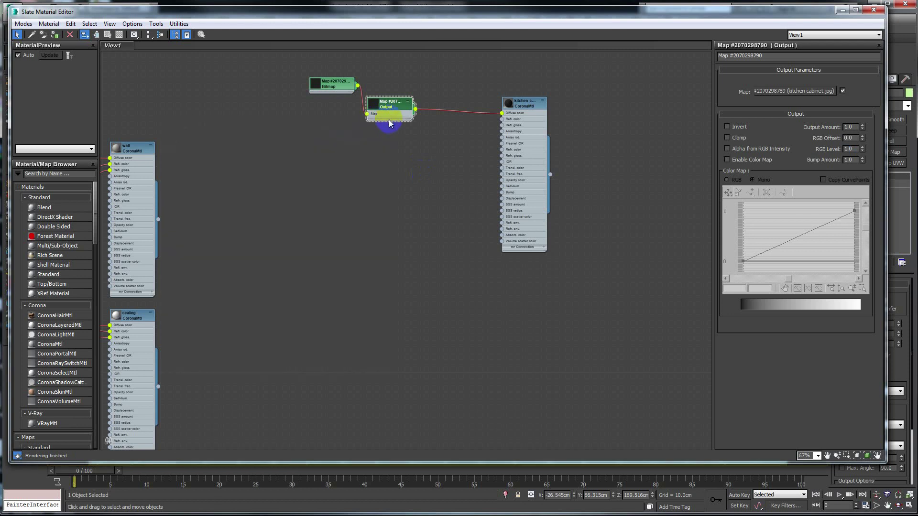
drag(337, 87, 278, 88)
drag(402, 96, 389, 97)
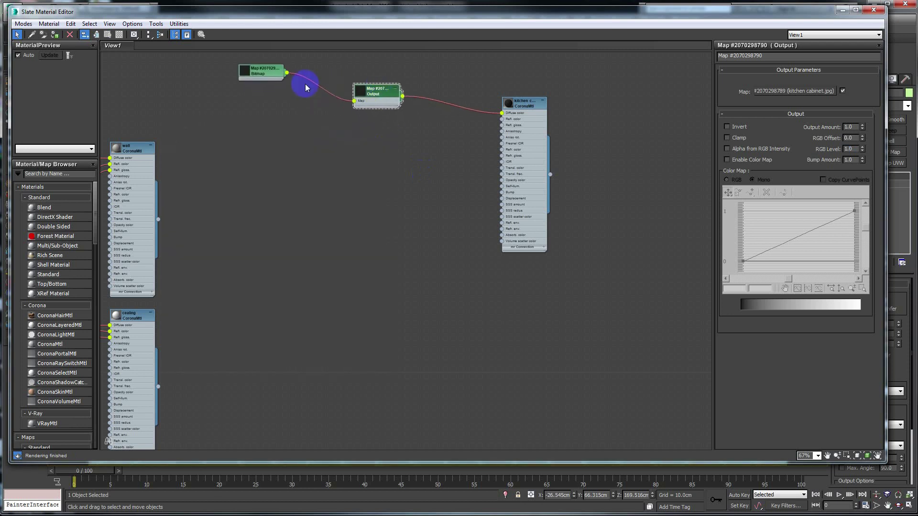
drag(269, 78, 256, 77)
right_click(511, 101)
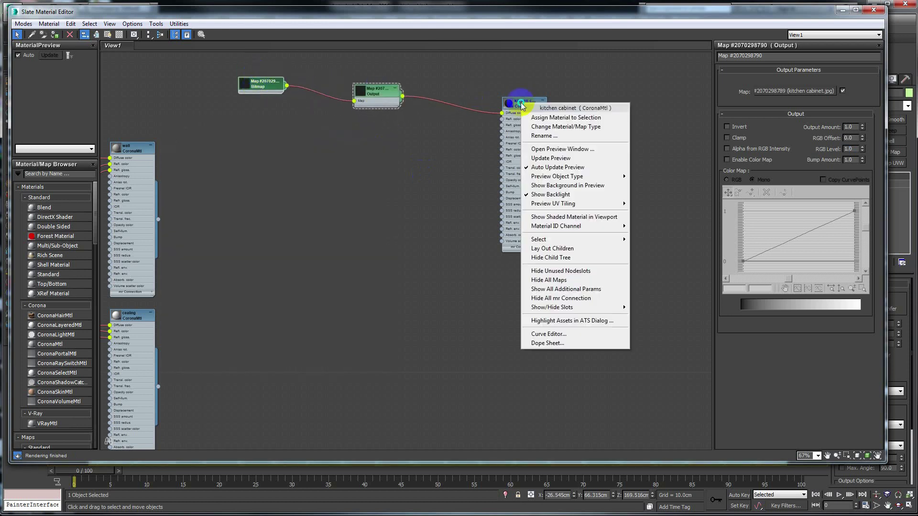
click(549, 140)
drag(537, 152, 170, 131)
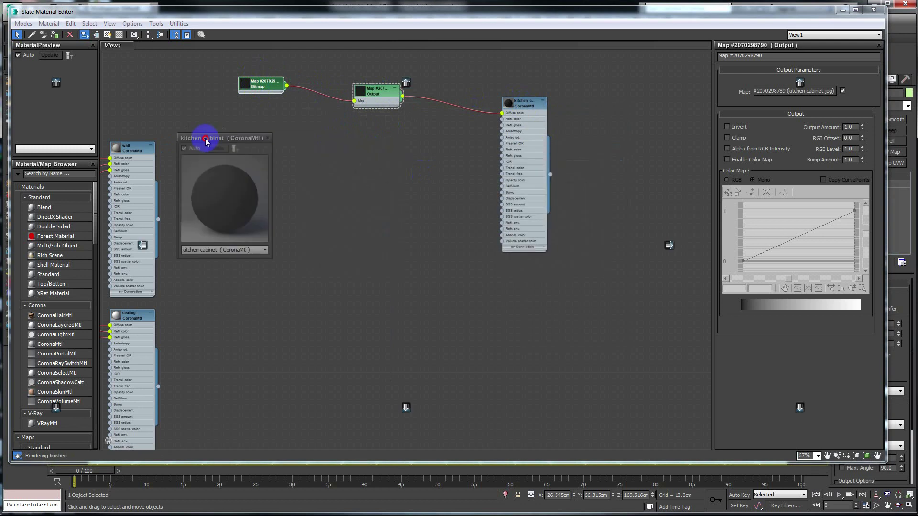
drag(237, 250, 308, 319)
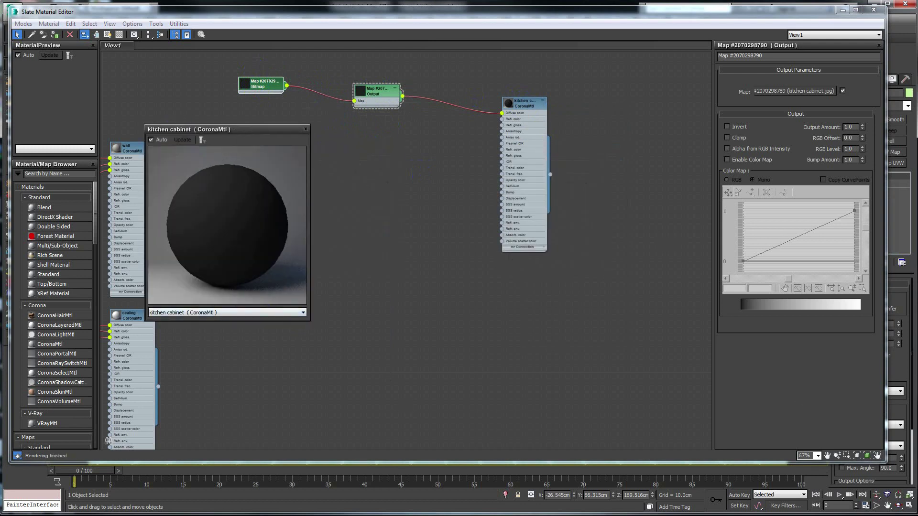
Enter 100cm for the Bitmap's Coordinates Size Width and Height, then enlarge the preview
double_click(246, 84)
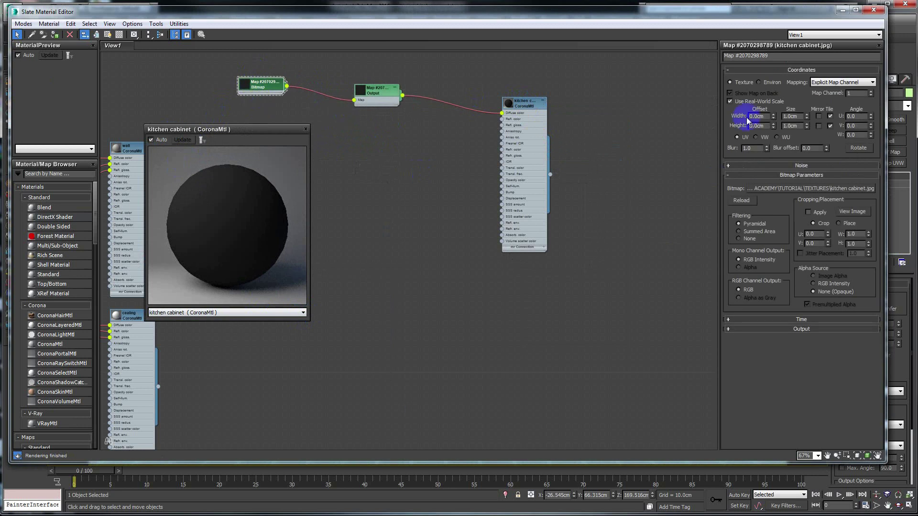
double_click(784, 116)
text(1)
double_click(790, 116)
double_click(791, 126)
text(100)
click(227, 195)
drag(309, 319, 394, 403)
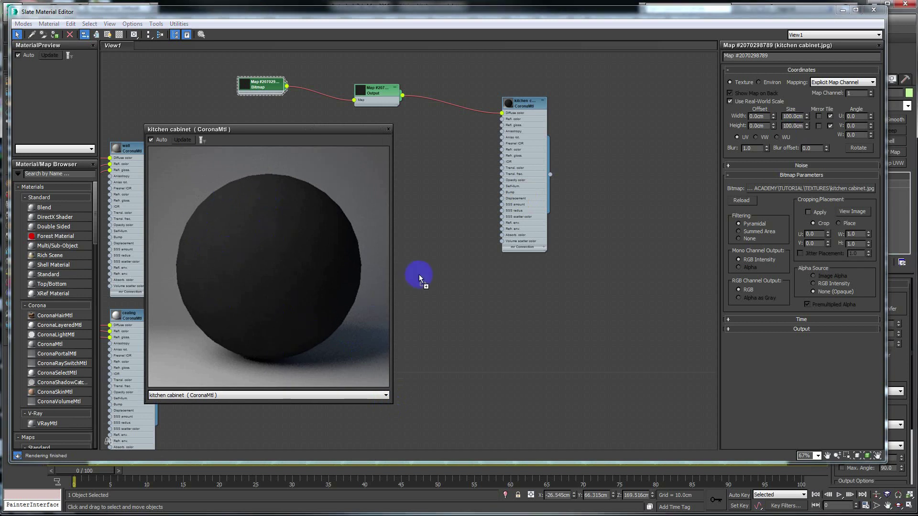
Paste a copy of the bitmap node, preview the smudges texture and place it near the material
key(ctrl+v)
drag(418, 280, 430, 254)
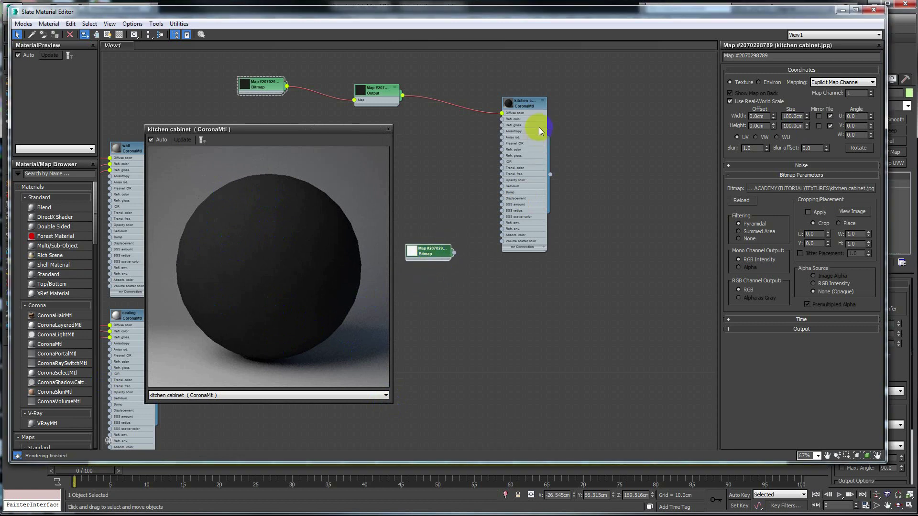
drag(551, 124, 549, 168)
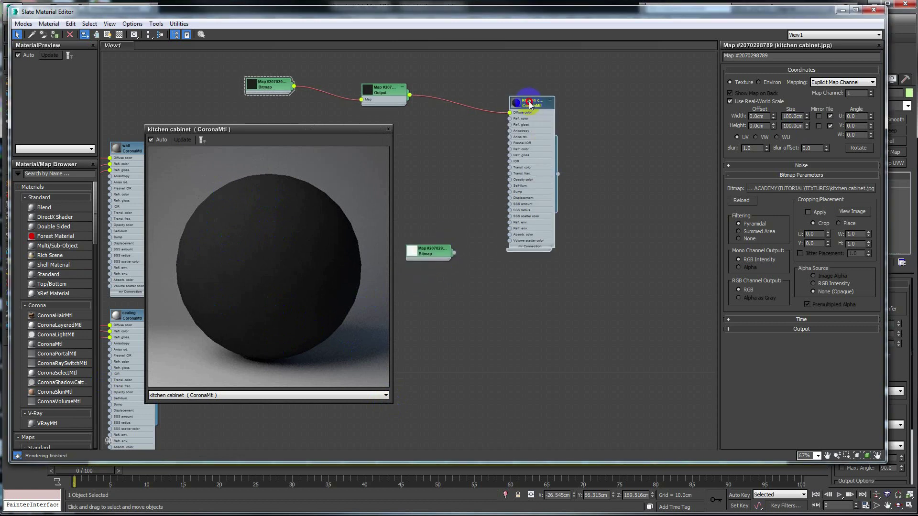
right_click(422, 251)
click(432, 294)
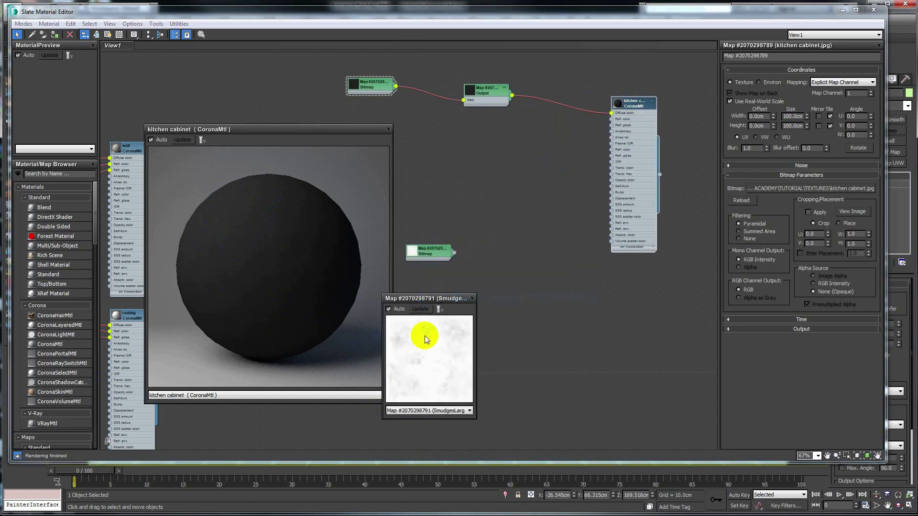
click(472, 299)
mouse_move(440, 252)
mouse_down()
mouse_move(440, 166)
mouse_move(419, 149)
mouse_move(485, 139)
mouse_up()
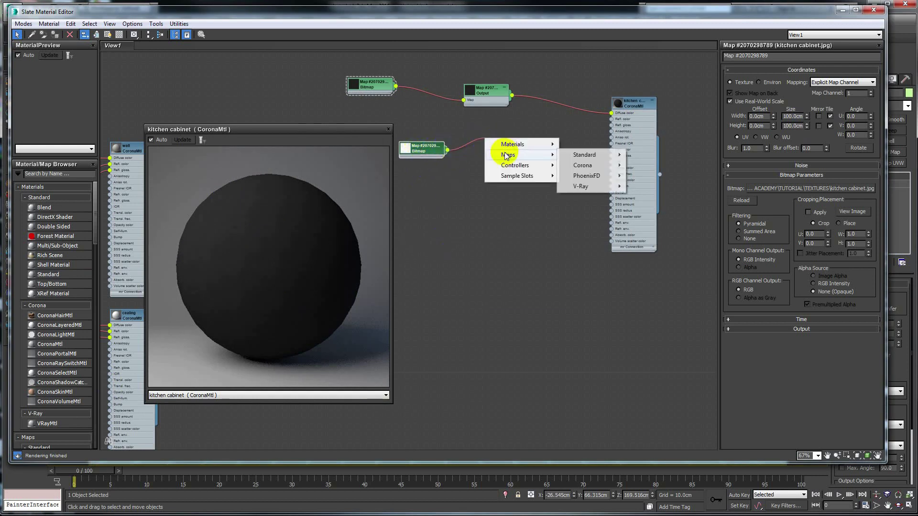
mouse_move(584, 154)
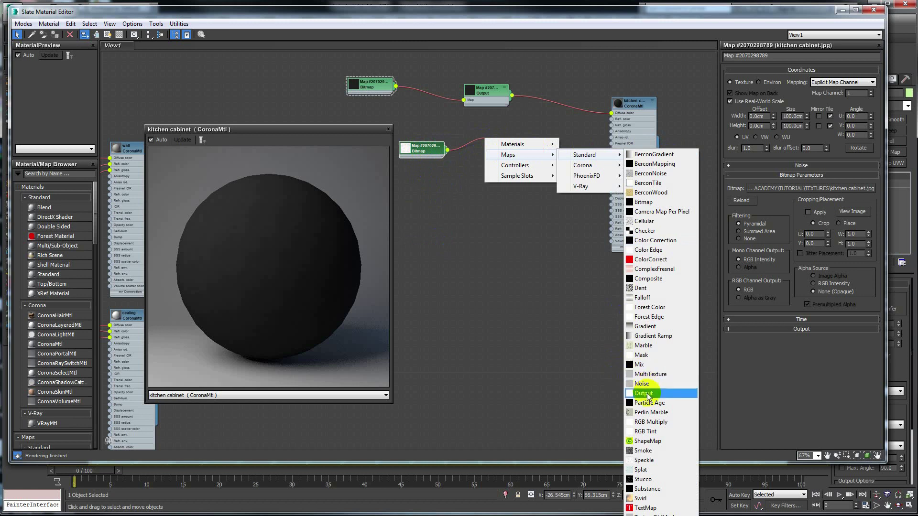
Feed the smudges bitmap through a new Output map into Refl. color
click(643, 393)
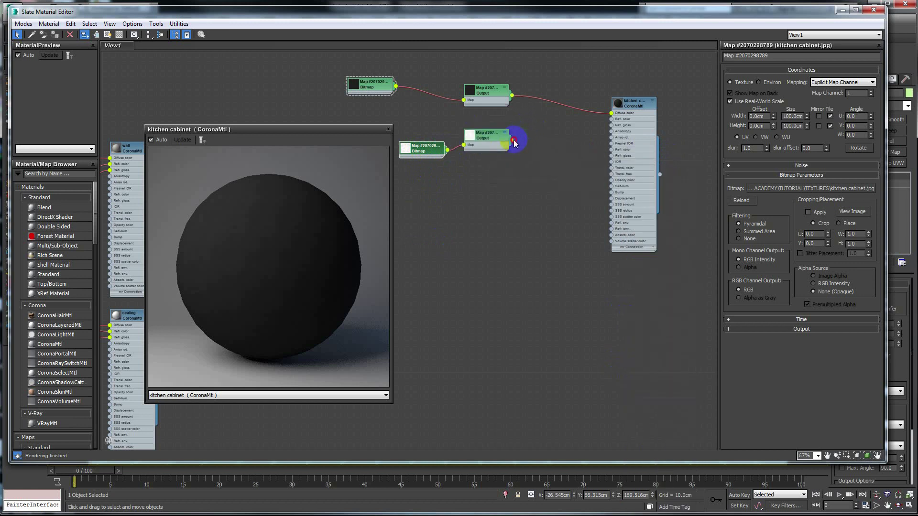
drag(512, 140, 611, 119)
drag(430, 148, 429, 135)
Set the smudges bitmap's Coordinates Size to 100 cm width by 100 cm height
double_click(421, 136)
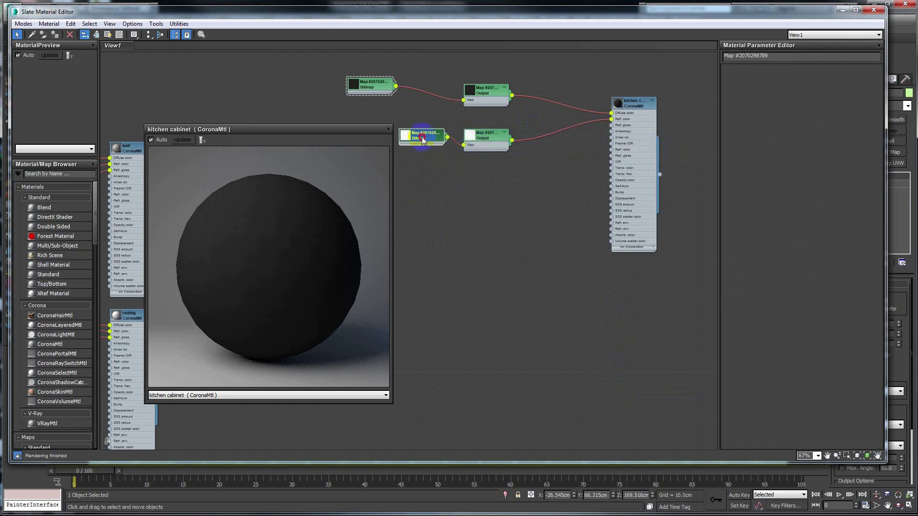
double_click(793, 125)
text(1.0cm)
key(Return)
double_click(793, 116)
text(100)
key(Return)
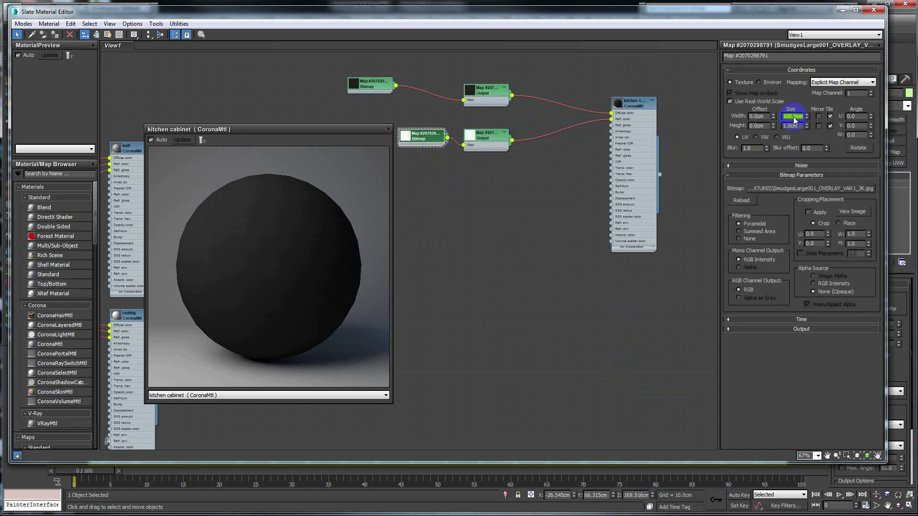
double_click(792, 126)
text(100)
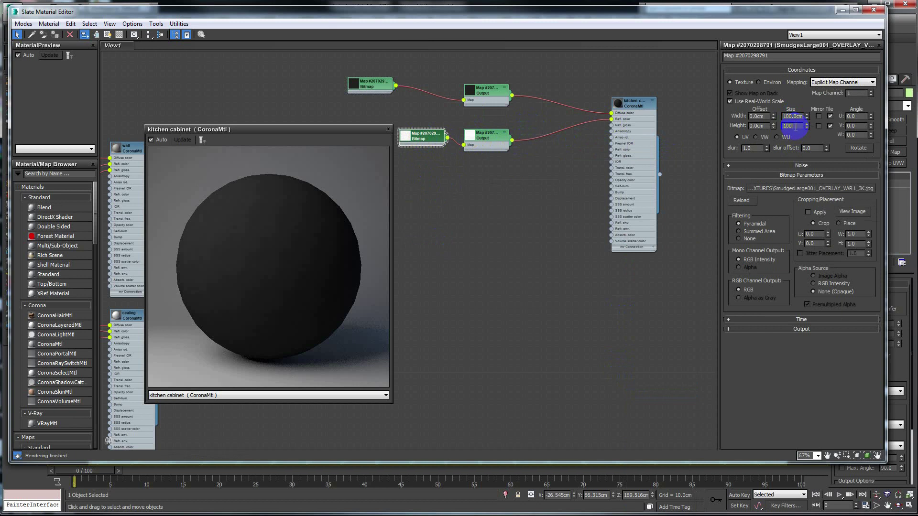
key(Return)
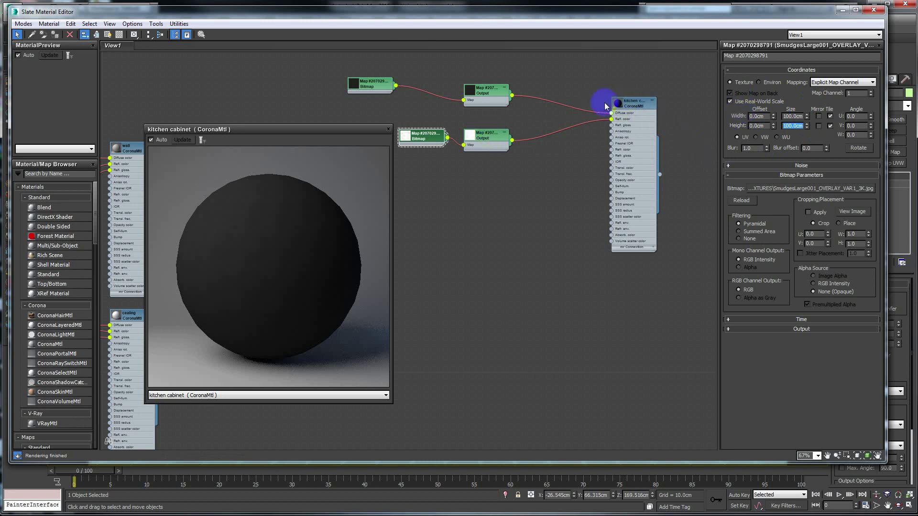
Set the kitchen cabinet's Reflection Level to 1.0 and tidy the smudges and Output nodes
double_click(625, 104)
double_click(773, 129)
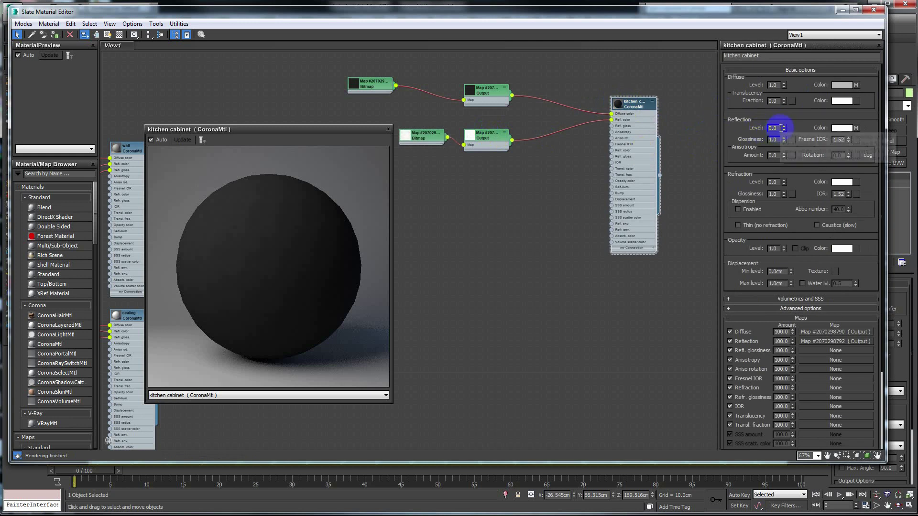
text(1)
key(Return)
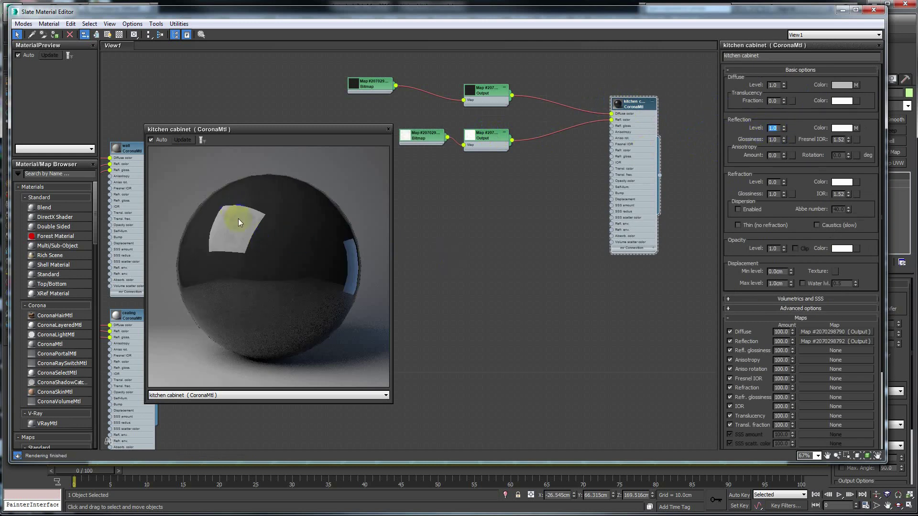
drag(415, 142, 402, 123)
drag(470, 136, 416, 125)
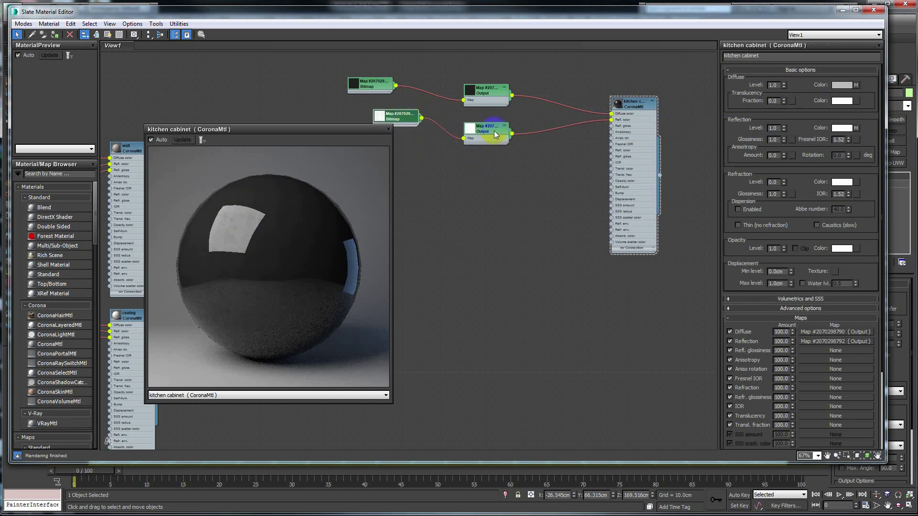
drag(494, 131, 494, 124)
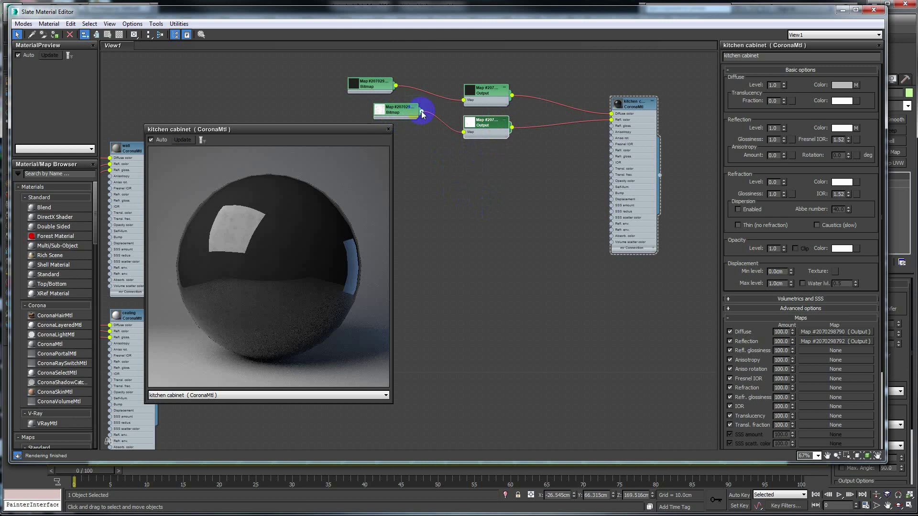
Wire the smudges bitmap through a second Output map into Refl. gloss and rearrange the nodes
drag(422, 113, 456, 168)
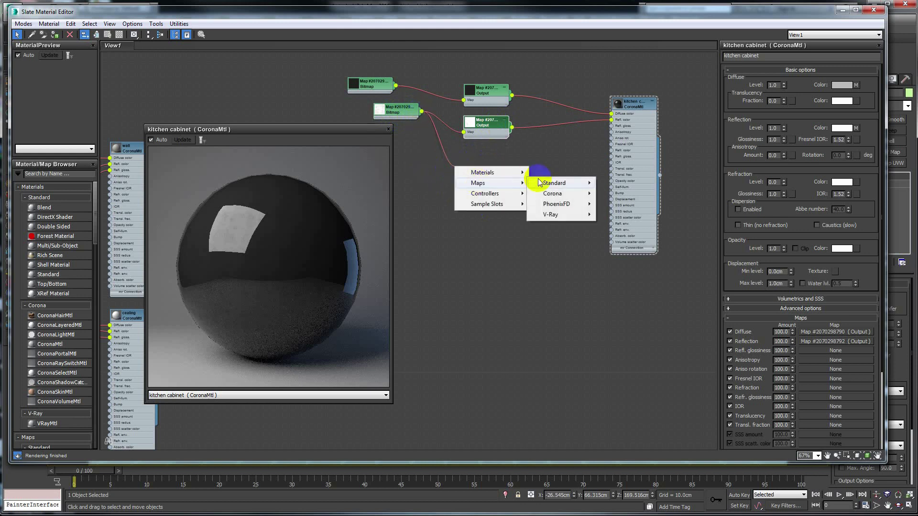
click(554, 182)
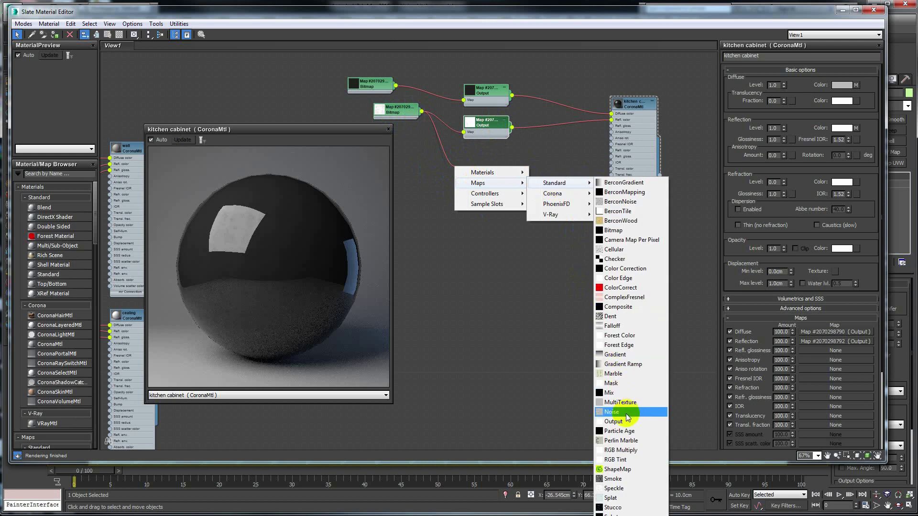
click(614, 421)
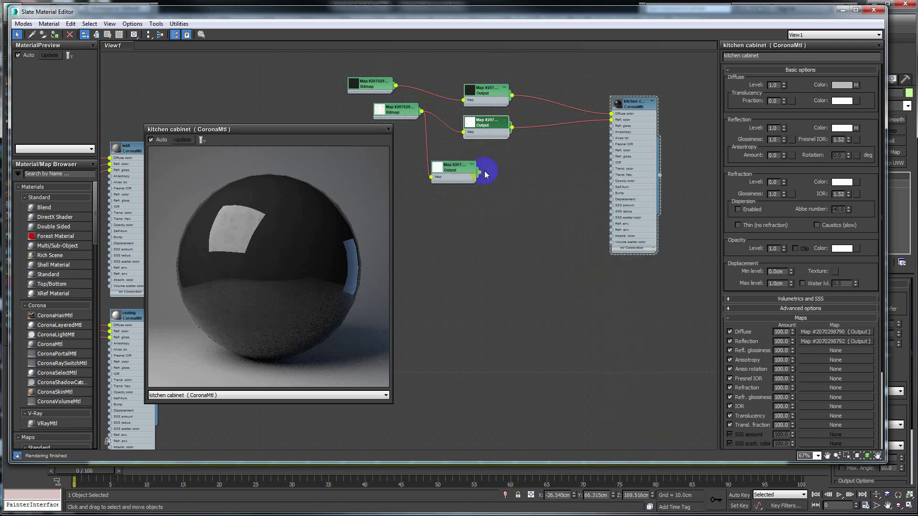
drag(484, 171, 612, 127)
click(463, 168)
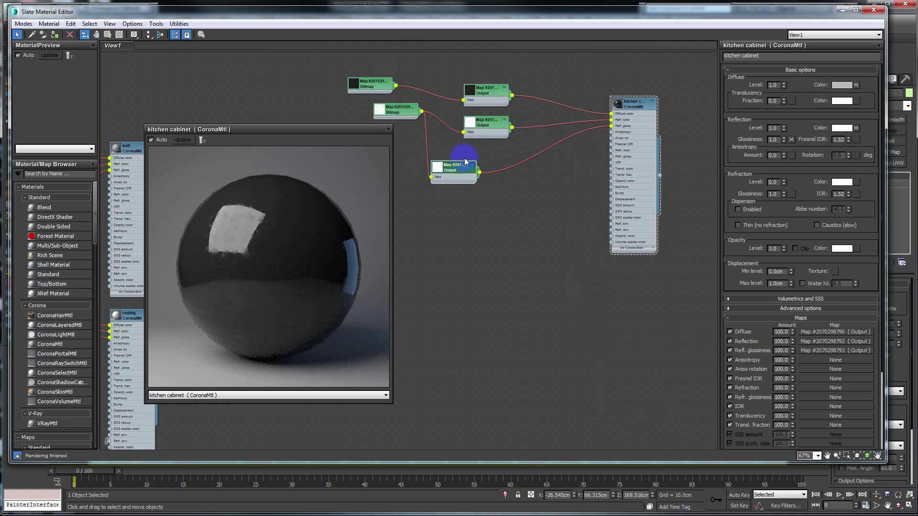
drag(464, 161, 496, 155)
click(437, 111)
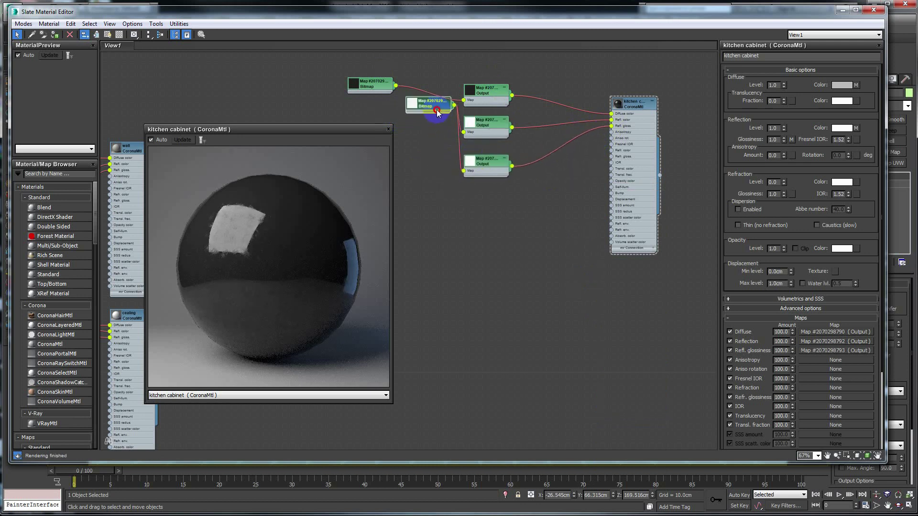
drag(437, 110, 416, 141)
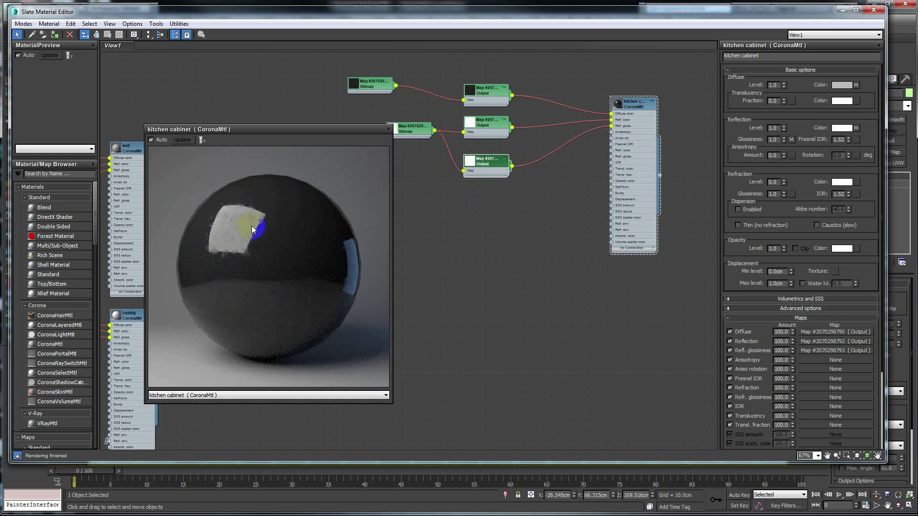
Set the glossiness Output map's Output RGB Level to 0.5
click(480, 166)
double_click(480, 166)
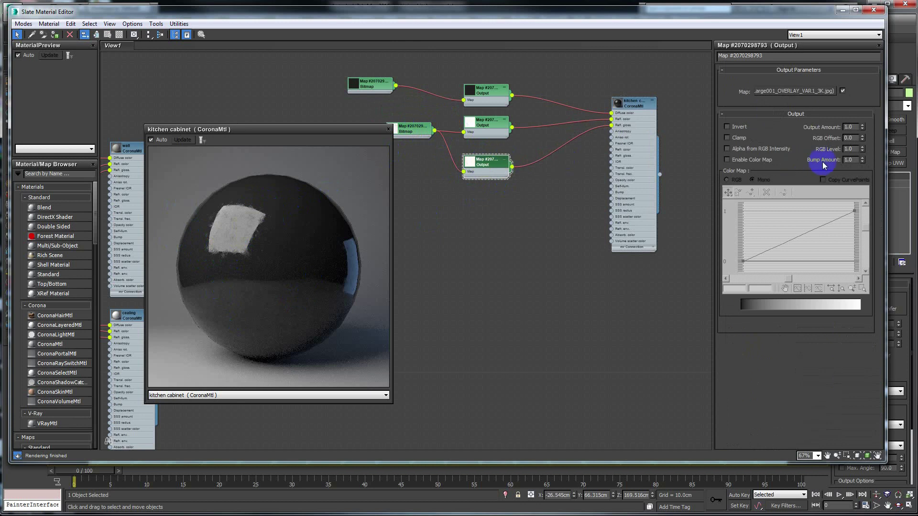
click(854, 148)
drag(861, 149, 858, 169)
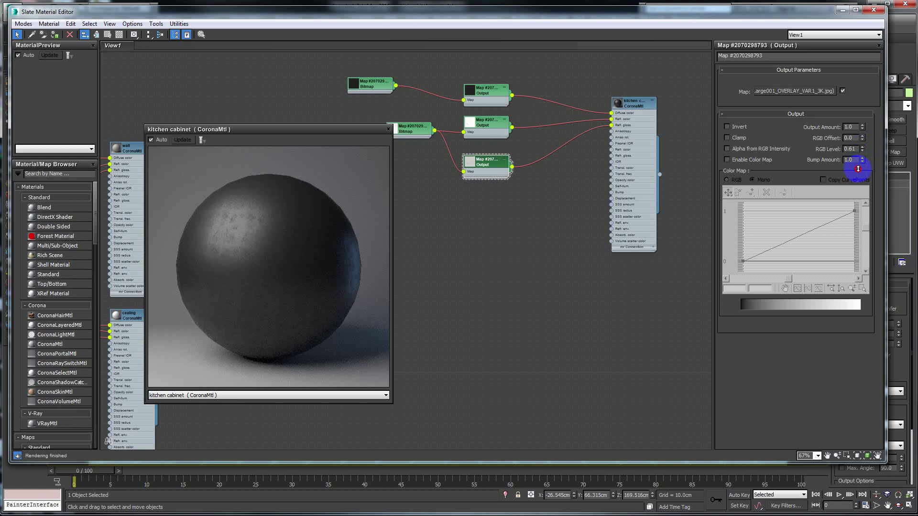
drag(858, 168, 857, 172)
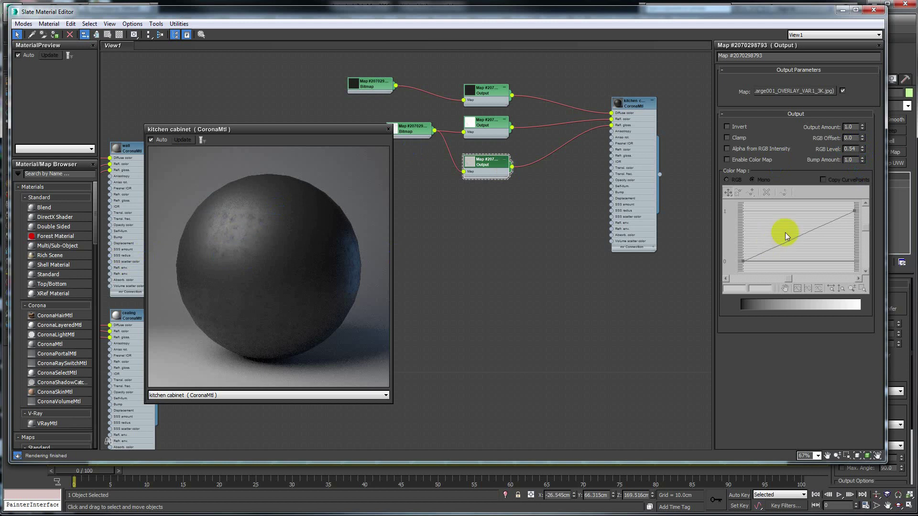
double_click(849, 149)
text(0.4)
key(Return)
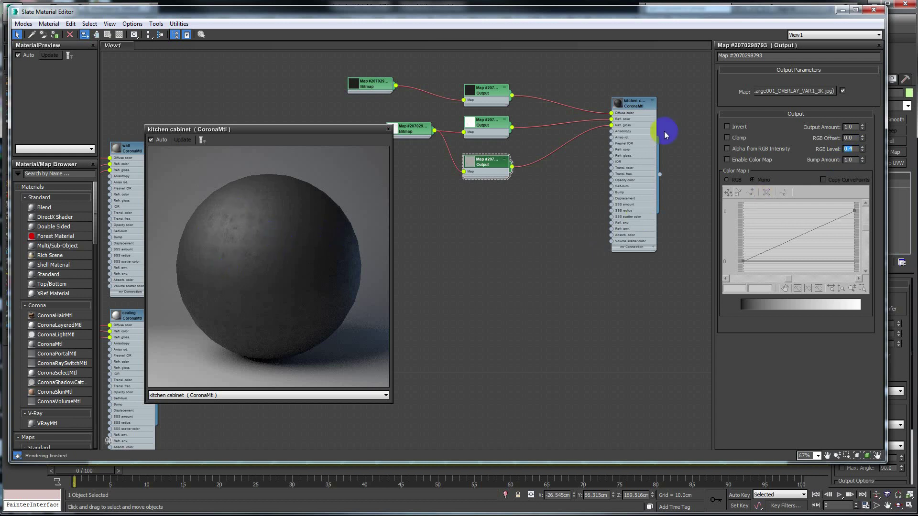
text(0.5)
key(Return)
Set the Refl. glossiness map amount to 50 and Reflection Glossiness to 0.7
double_click(629, 103)
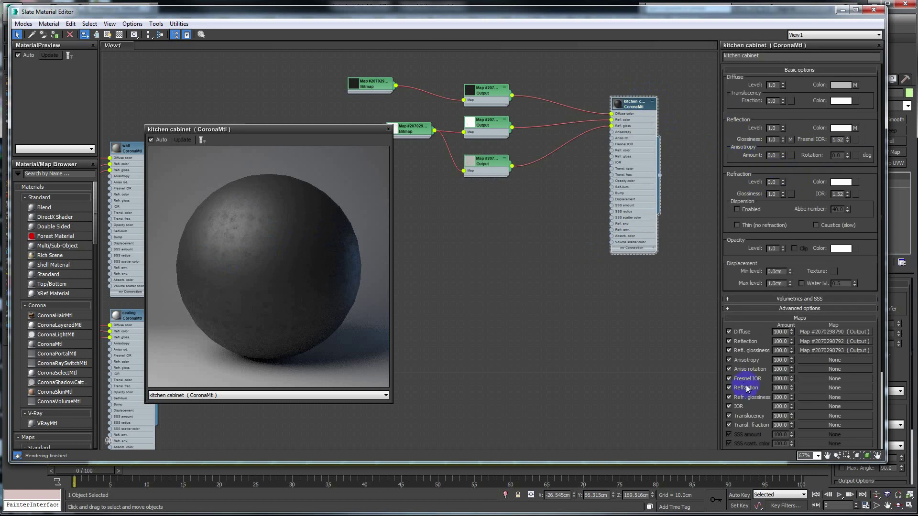
double_click(780, 351)
text(50)
key(Return)
click(763, 140)
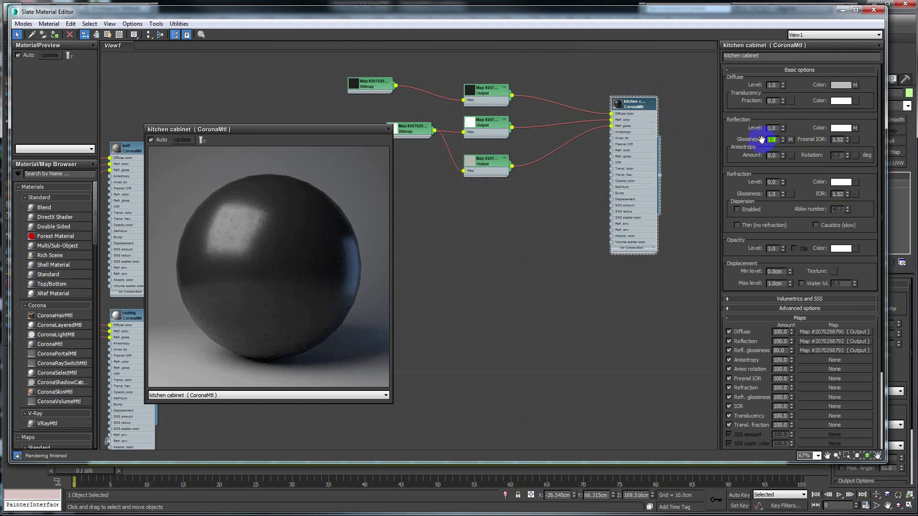
text(0.)
text(7)
click(769, 154)
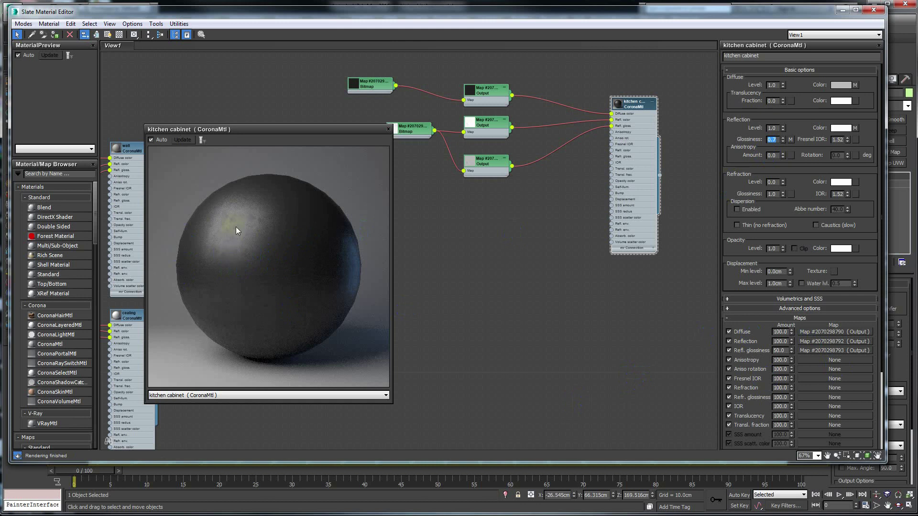
Set the Reflection map amount to 20
double_click(781, 341)
text(50)
key(Return)
double_click(780, 341)
text(20)
key(Return)
Set the reflection colour to a light grey of about 144
click(840, 128)
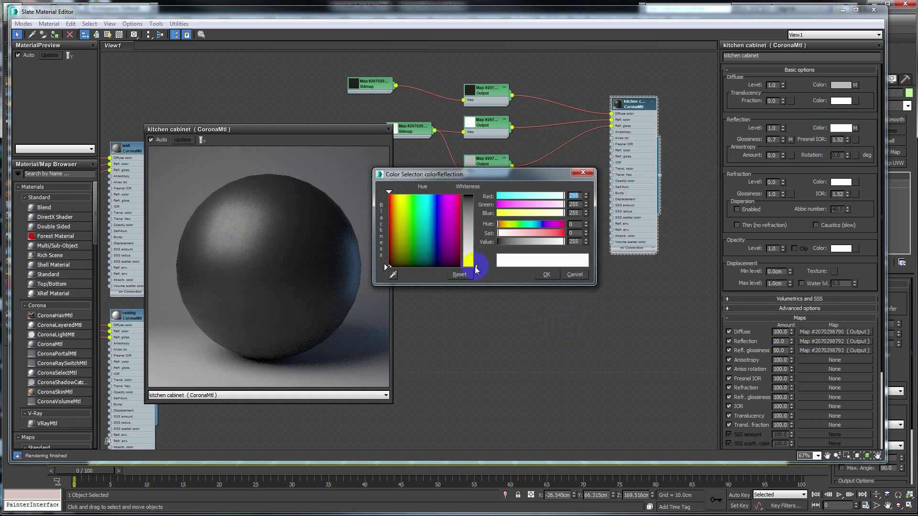
drag(476, 266, 478, 235)
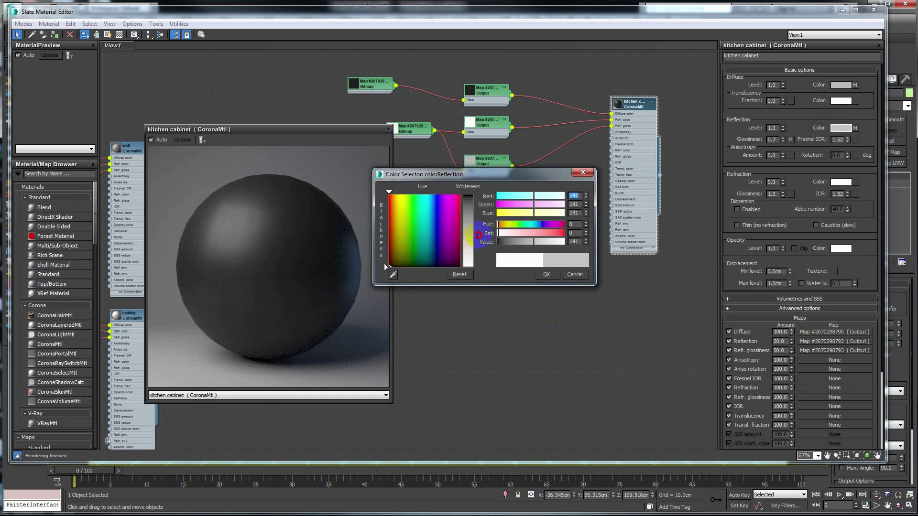
drag(478, 235, 479, 233)
drag(479, 233, 476, 235)
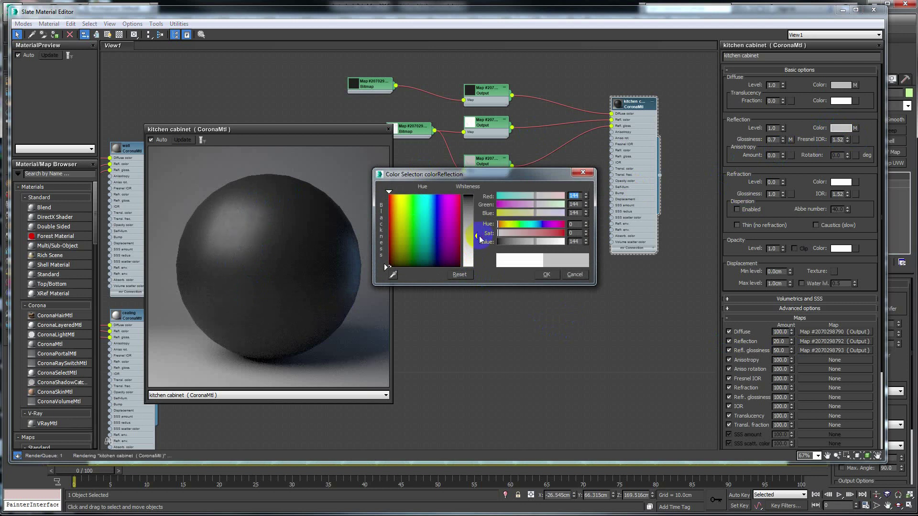
click(549, 274)
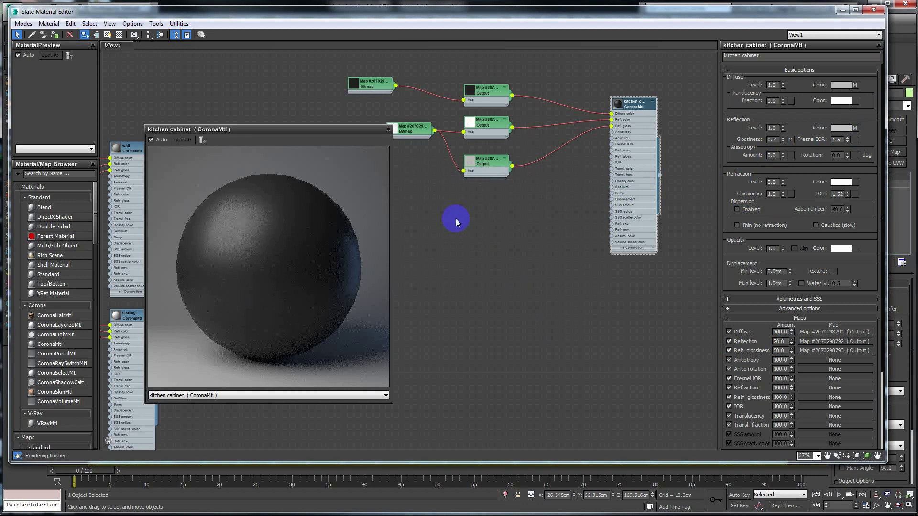
Set the Refl. glossiness map amount to 40
double_click(778, 350)
text(30)
key(Return)
text(40)
key(Return)
Darken the reflection colour to a mid grey of 109, 109, 109
click(840, 128)
drag(475, 235, 477, 226)
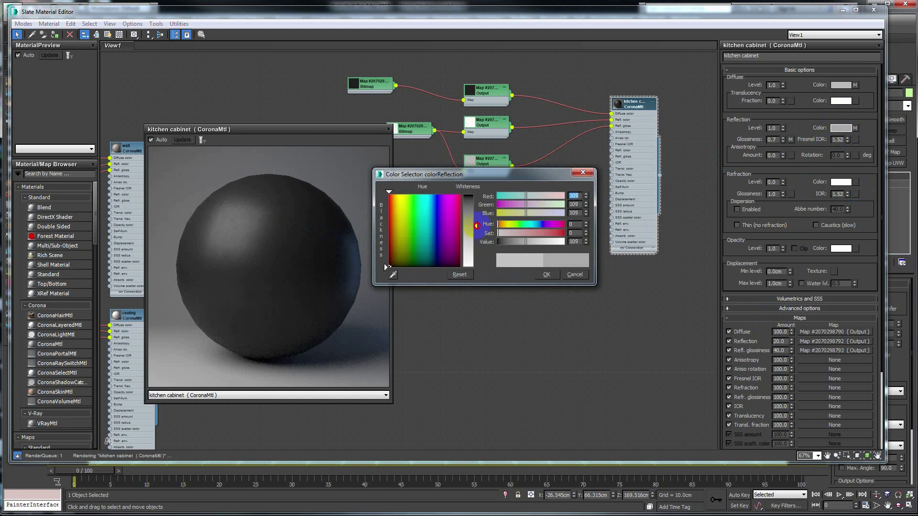
click(548, 275)
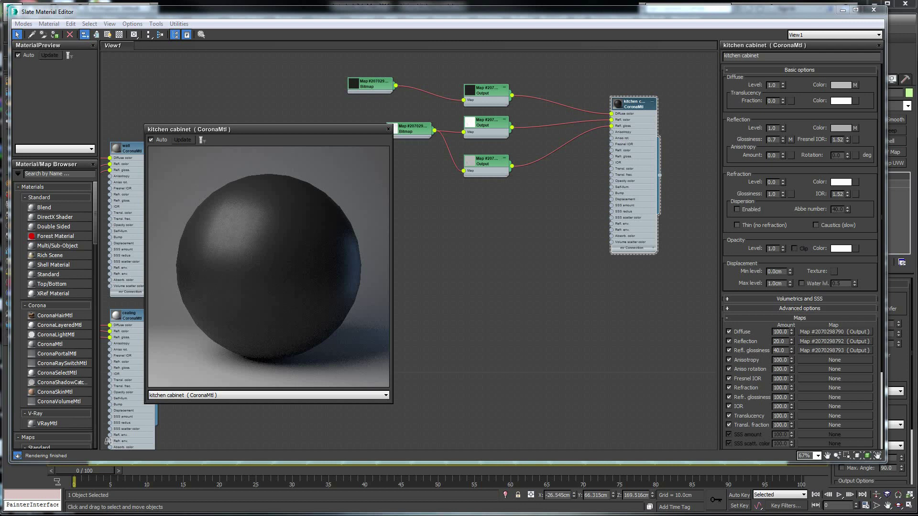
Drag WoodFine06_NRM_6K.jpg into View1 as a new, unconnected Bitmap node
mouse_move(424, 308)
mouse_down()
mouse_move(410, 293)
mouse_move(437, 246)
mouse_up()
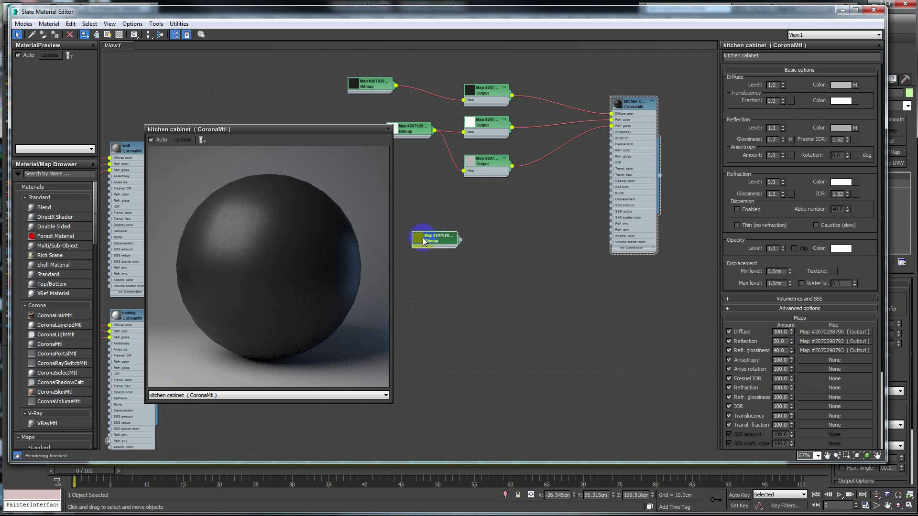
Preview the wood normal map in an enlarged window, then open its bitmap parameters
double_click(419, 240)
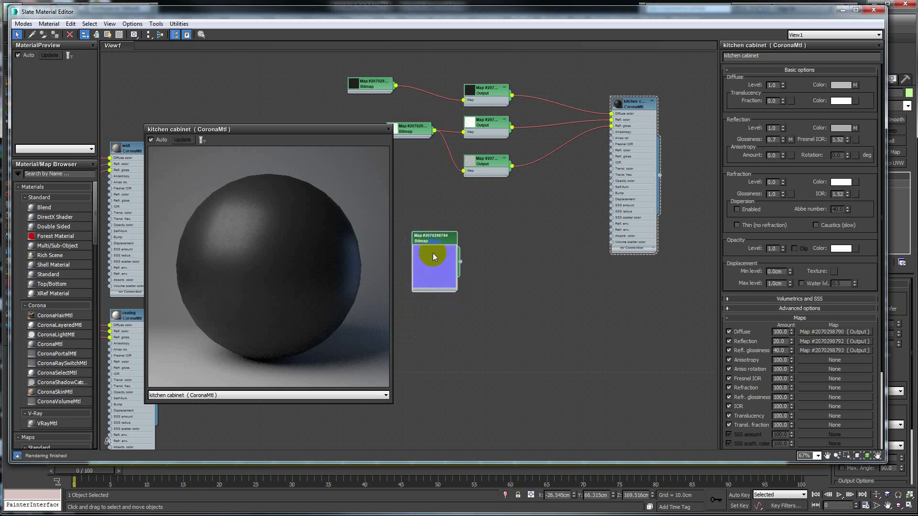
right_click(432, 251)
click(473, 297)
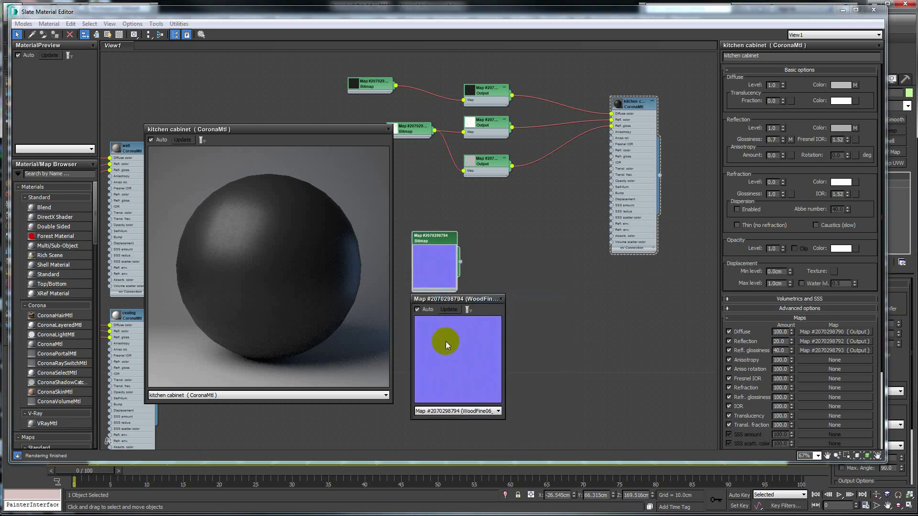
drag(504, 419, 543, 458)
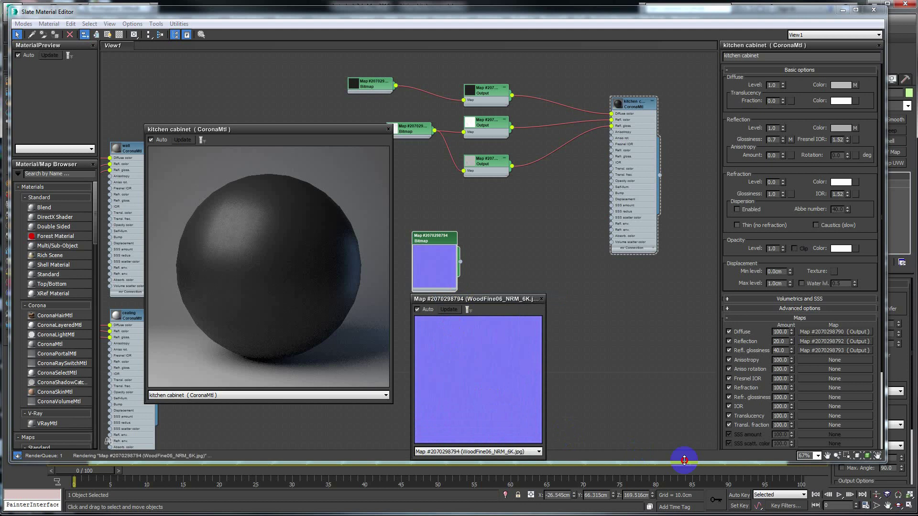
click(541, 299)
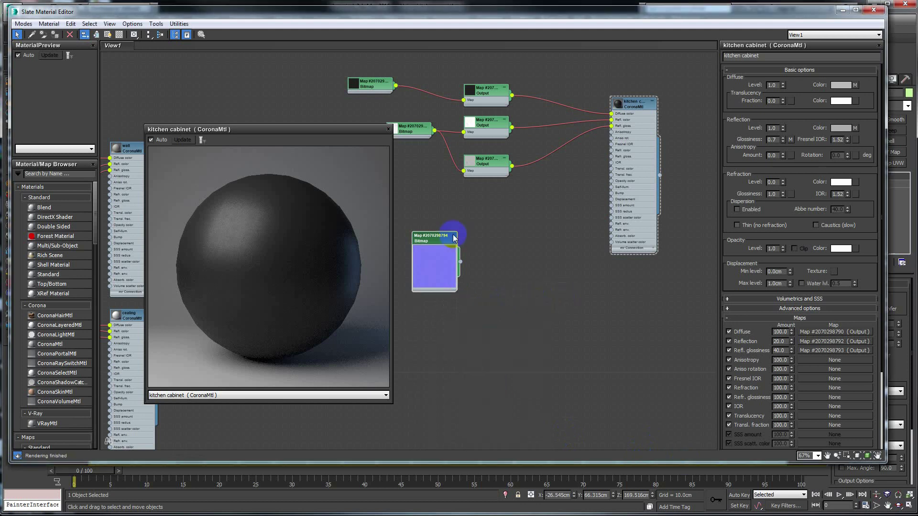
drag(440, 237, 421, 205)
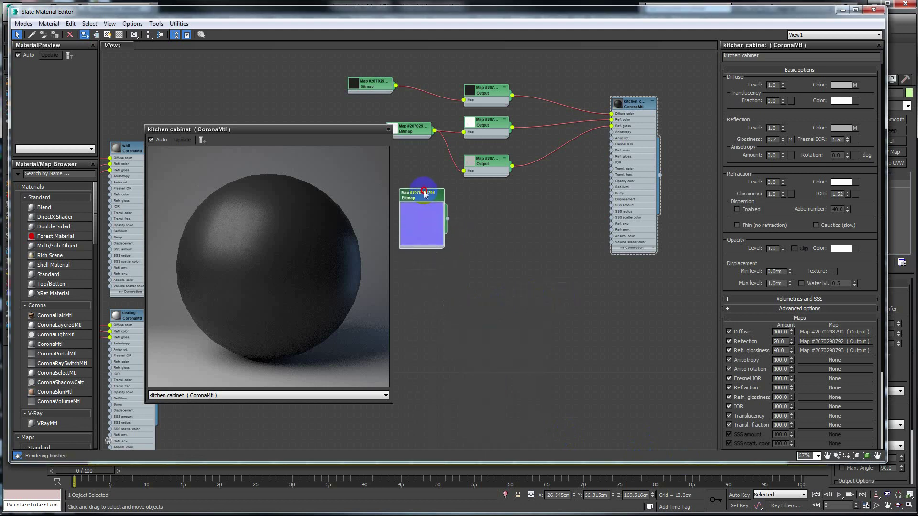
click(424, 237)
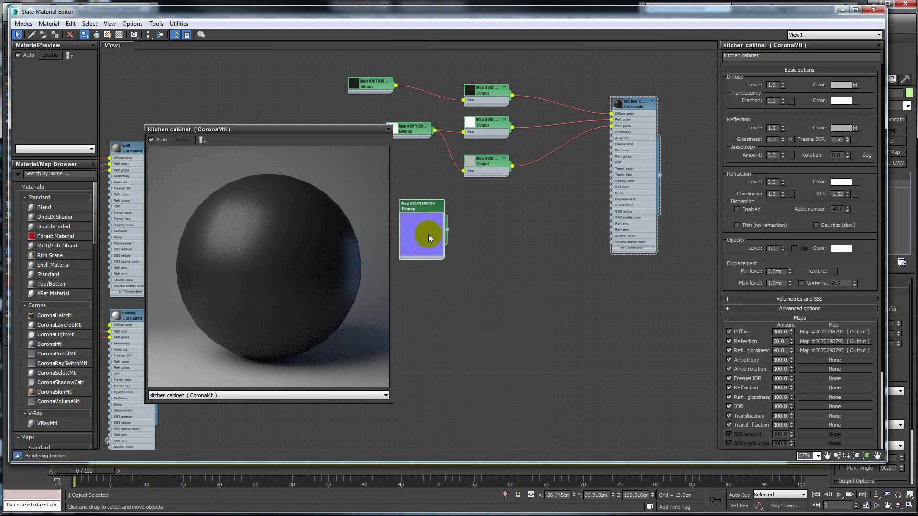
double_click(425, 203)
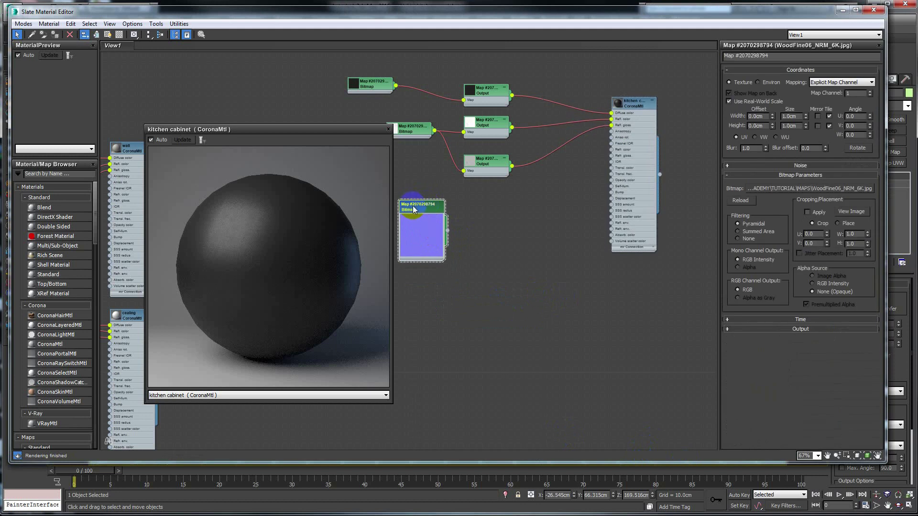
Reload WoodFine06_NRM_6K.jpg with its gamma overridden to 1.0
click(776, 190)
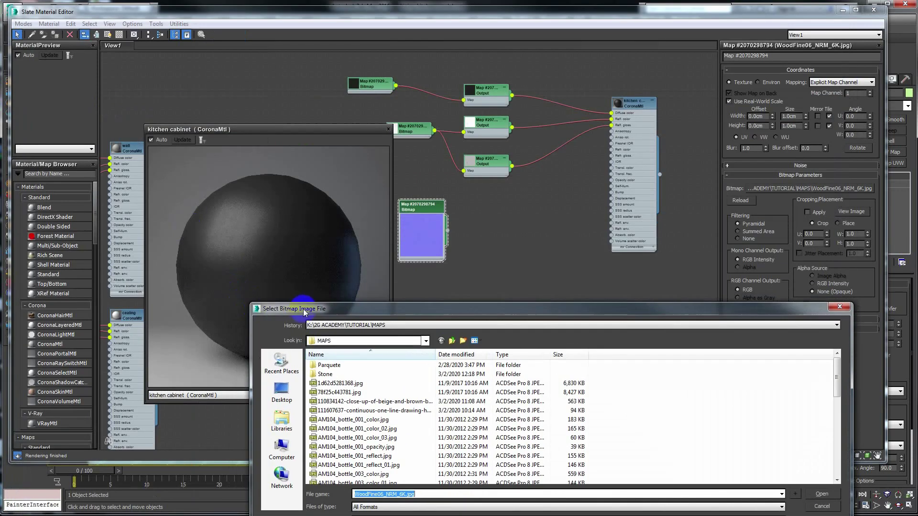
drag(293, 251, 182, 90)
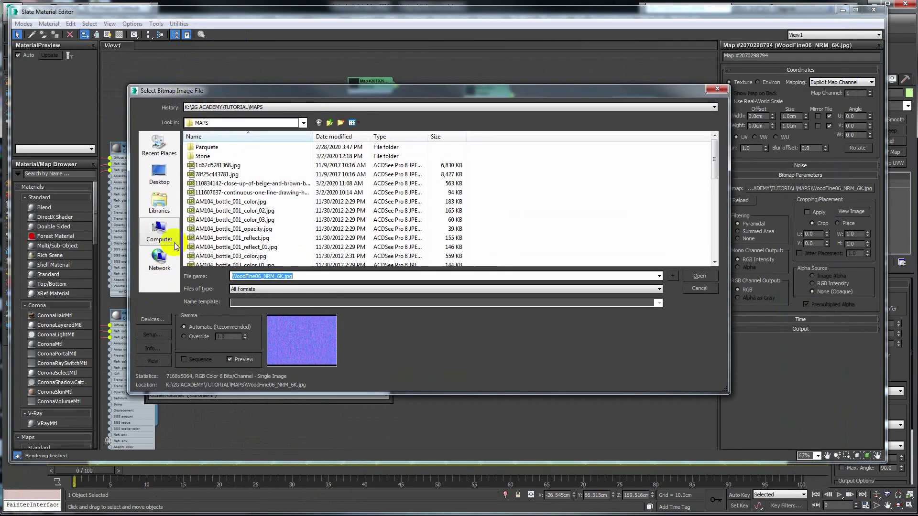
click(319, 336)
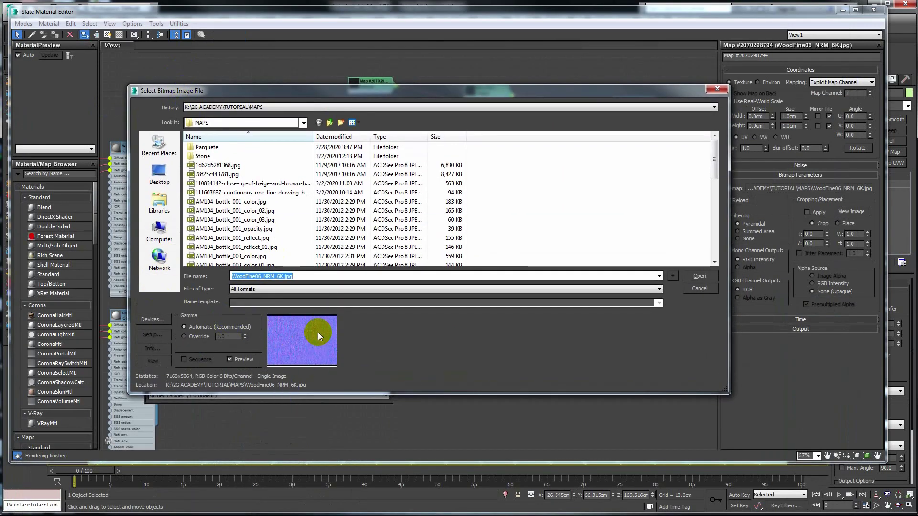
click(190, 336)
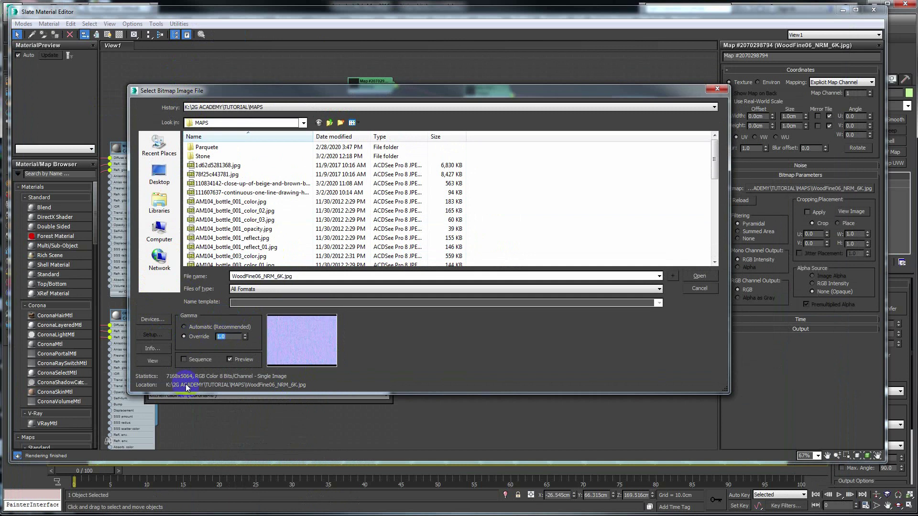
click(699, 276)
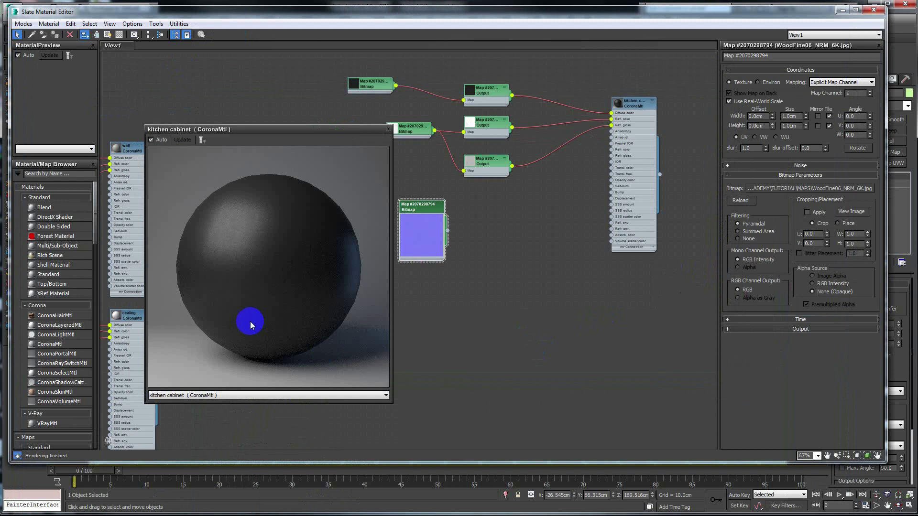
Connect the wood normal map to the kitchen cabinet material's Bump input
click(421, 225)
mouse_move(421, 225)
mouse_down()
mouse_move(421, 213)
mouse_move(612, 192)
mouse_up()
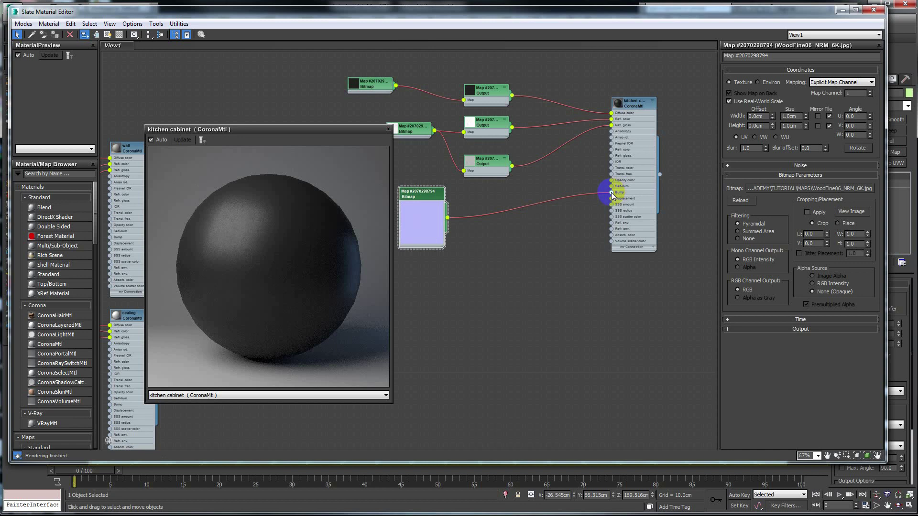
click(609, 128)
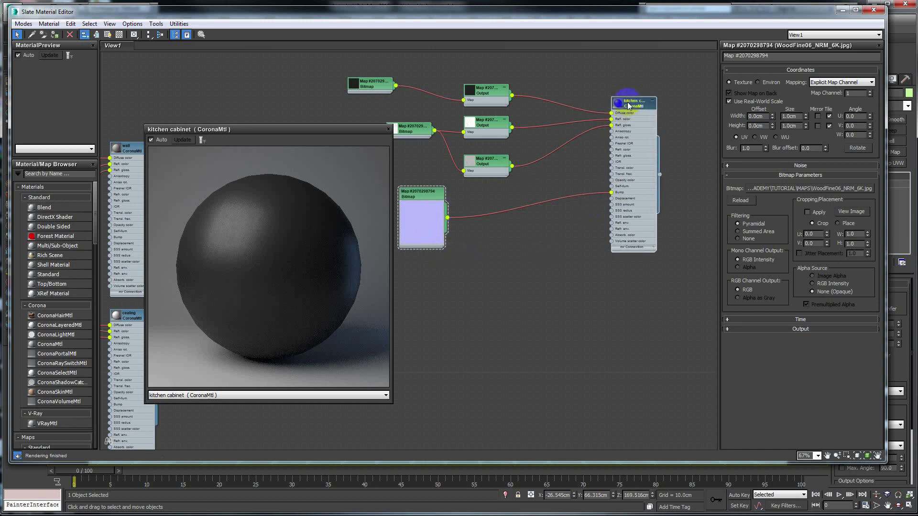
click(425, 189)
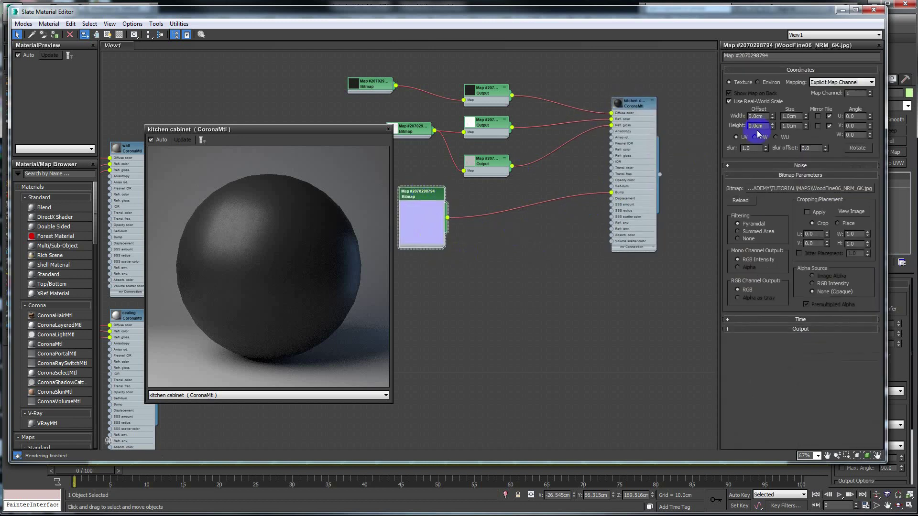
Set the normal map's Coordinates Size to 100 cm by 100 cm
double_click(789, 116)
text(100)
click(789, 125)
text(100)
key(Return)
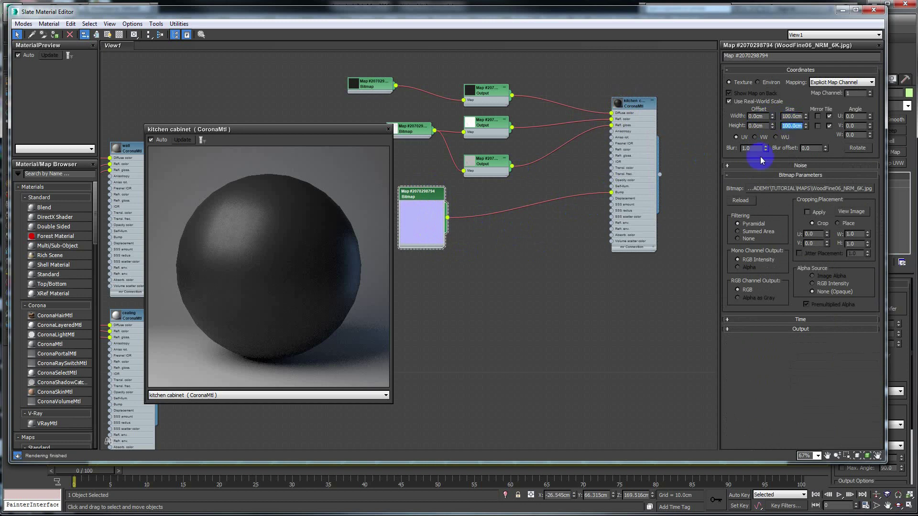
click(630, 102)
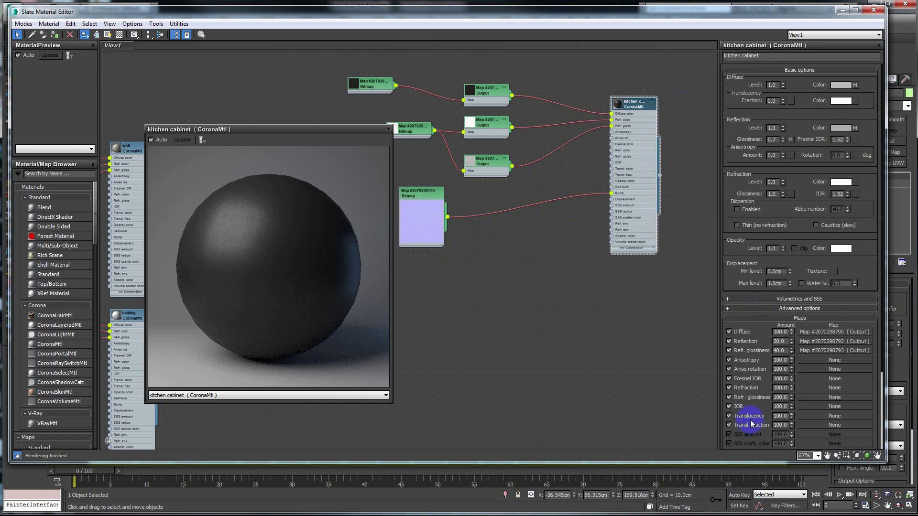
Lower the CoronaMtl Bump amount to 10, trying 99 and 50 along the way
drag(741, 434, 748, 328)
double_click(779, 402)
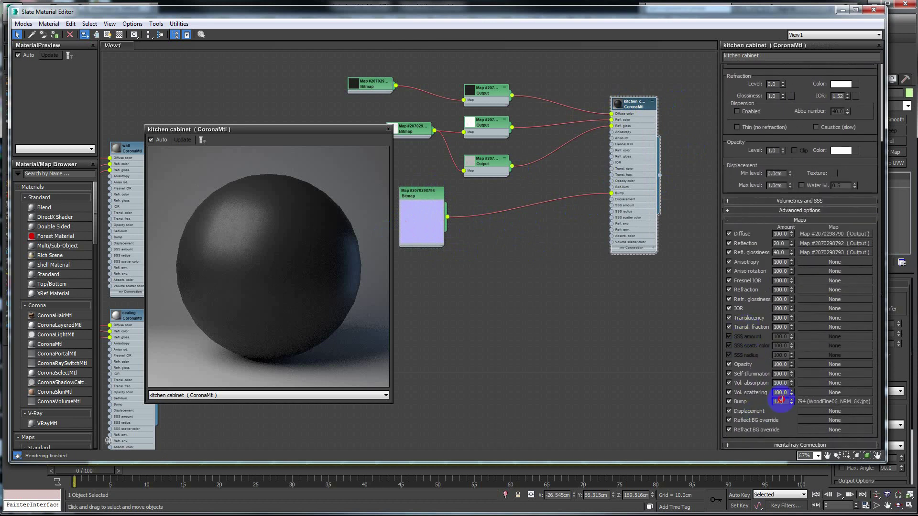
text(99)
key(Return)
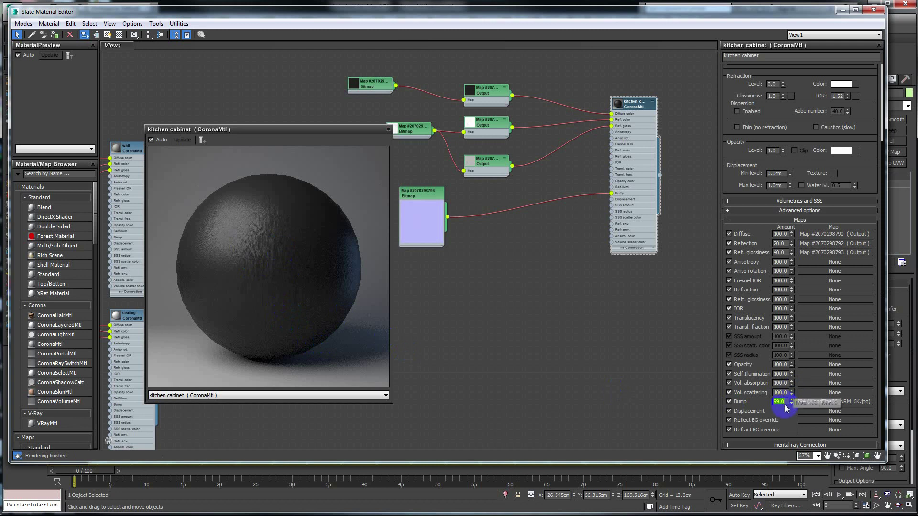
text(50)
key(Return)
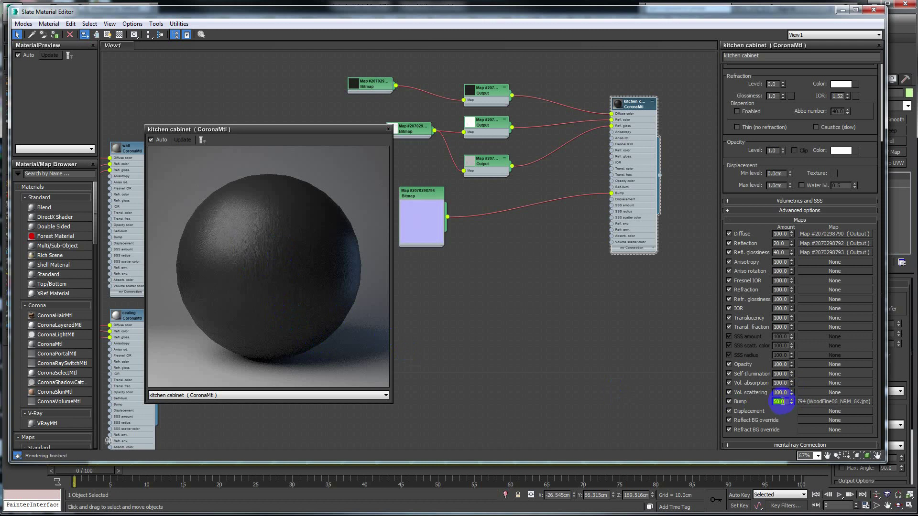
text(10)
key(Return)
click(774, 390)
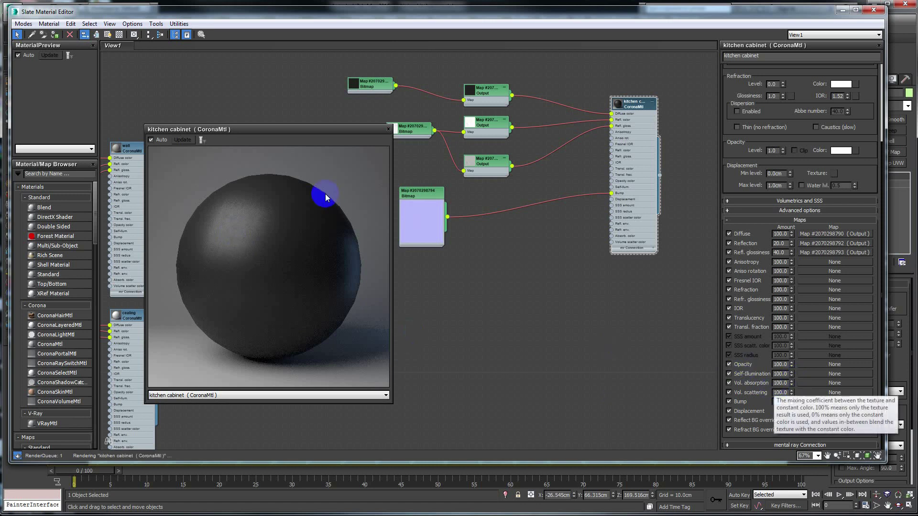
mouse_move(252, 129)
mouse_down()
mouse_move(249, 138)
mouse_move(247, 119)
mouse_up()
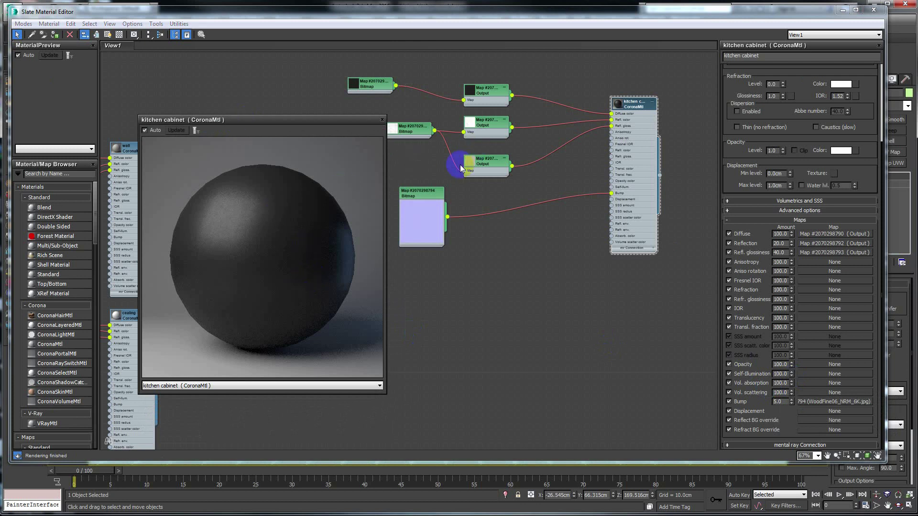
click(422, 198)
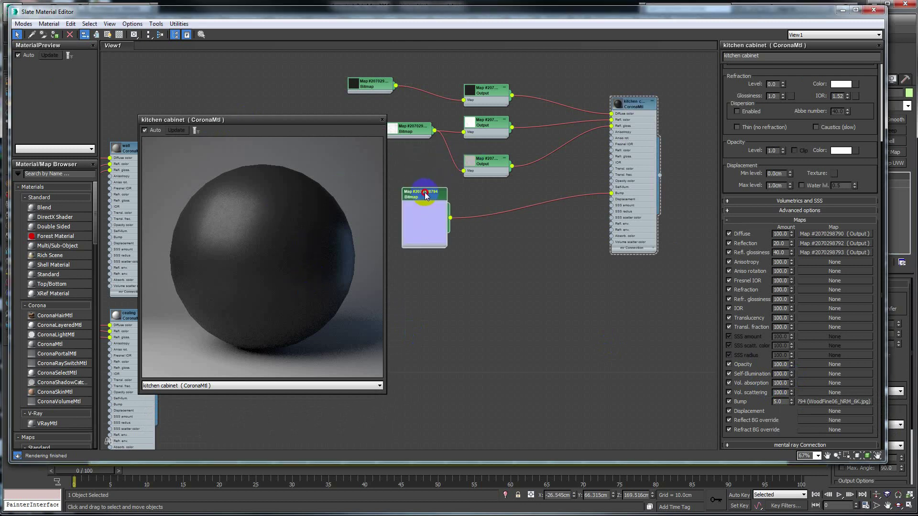
drag(422, 197, 429, 192)
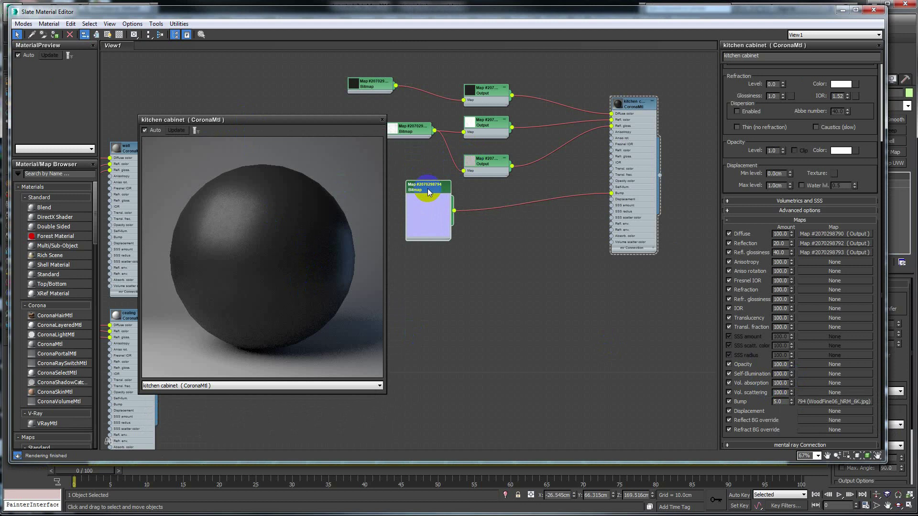
drag(429, 193, 429, 200)
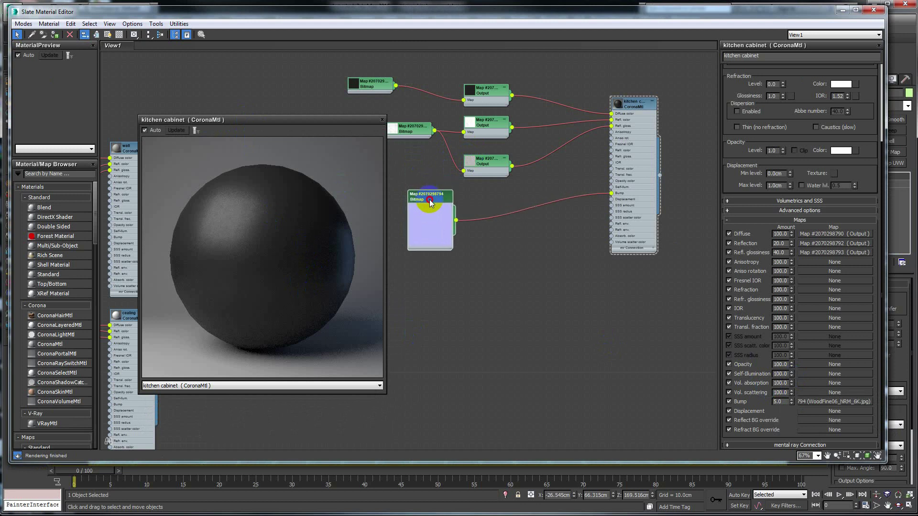